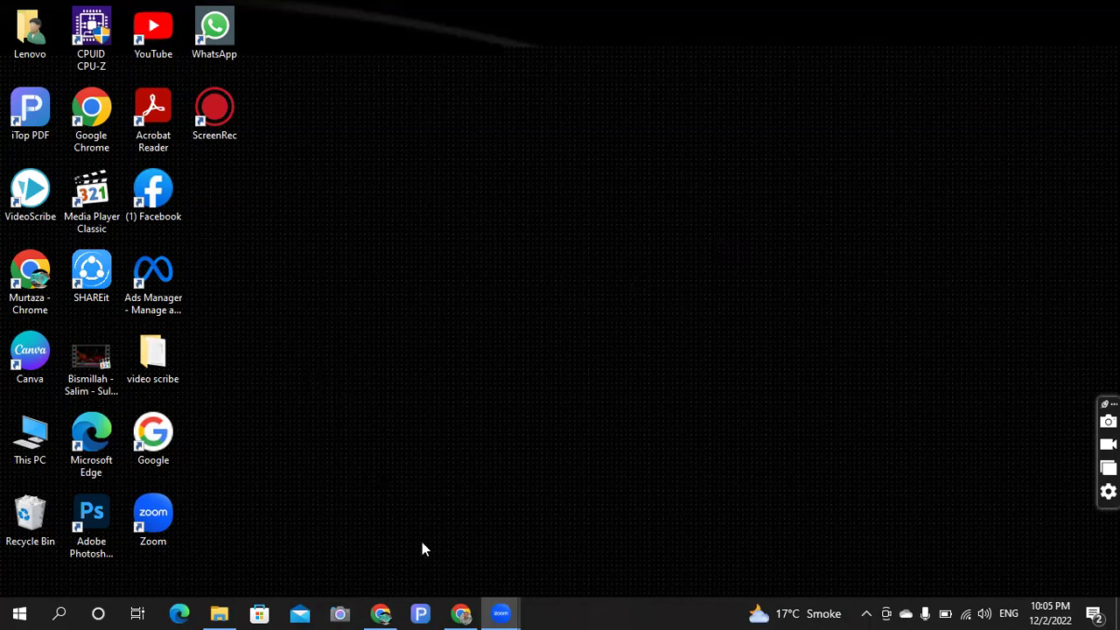
- Restore the Chrome window showing the Canva home page from the taskbar
click(461, 614)
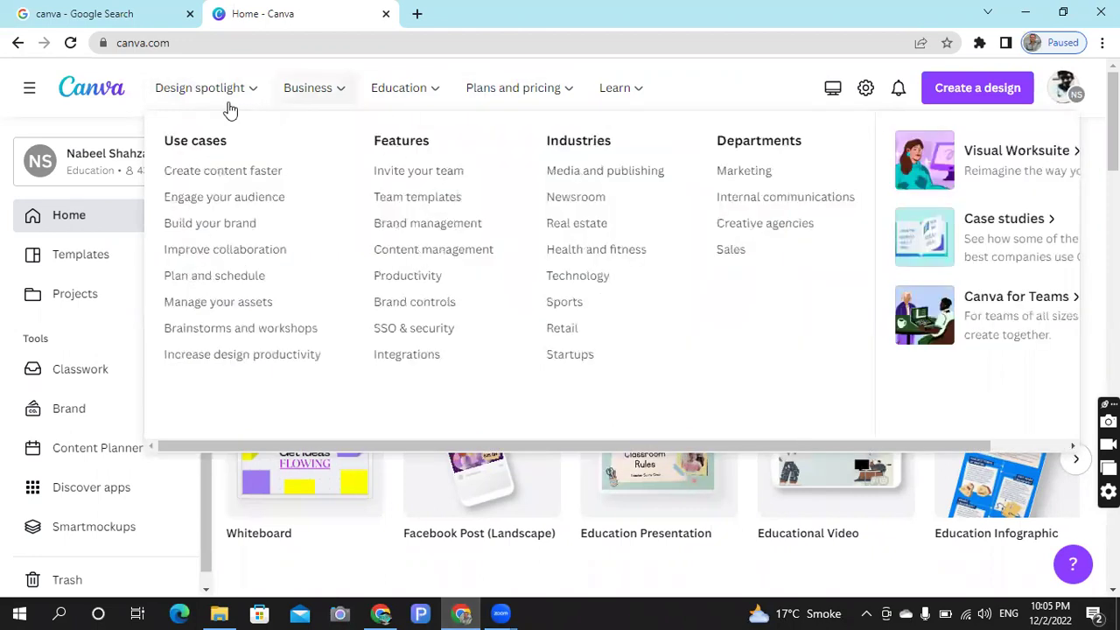
mouse_move(217, 109)
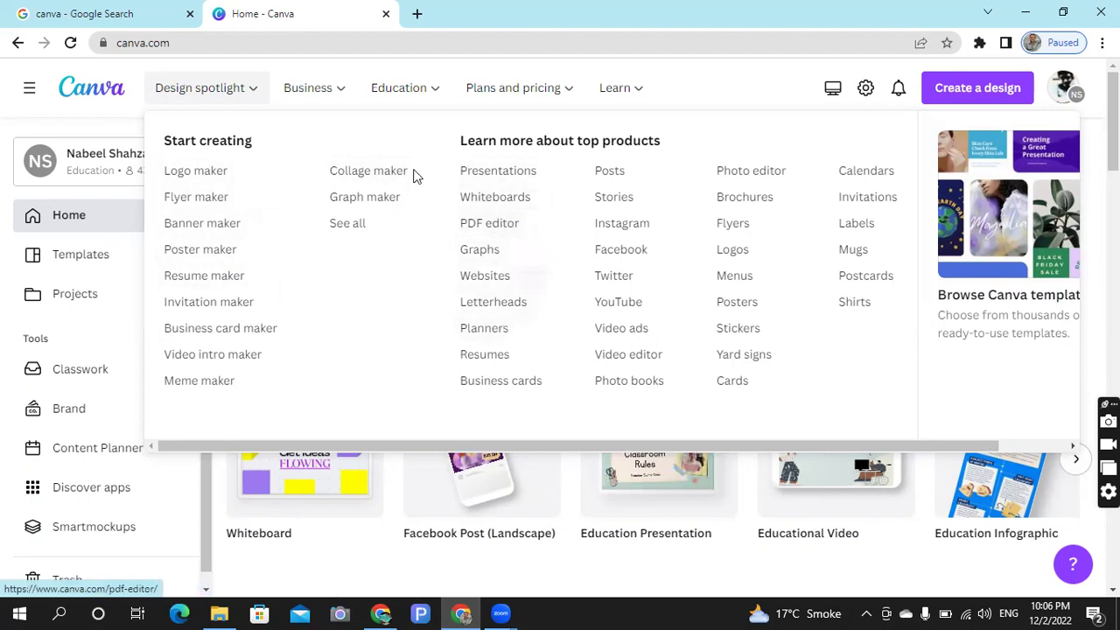
mouse_move(335, 93)
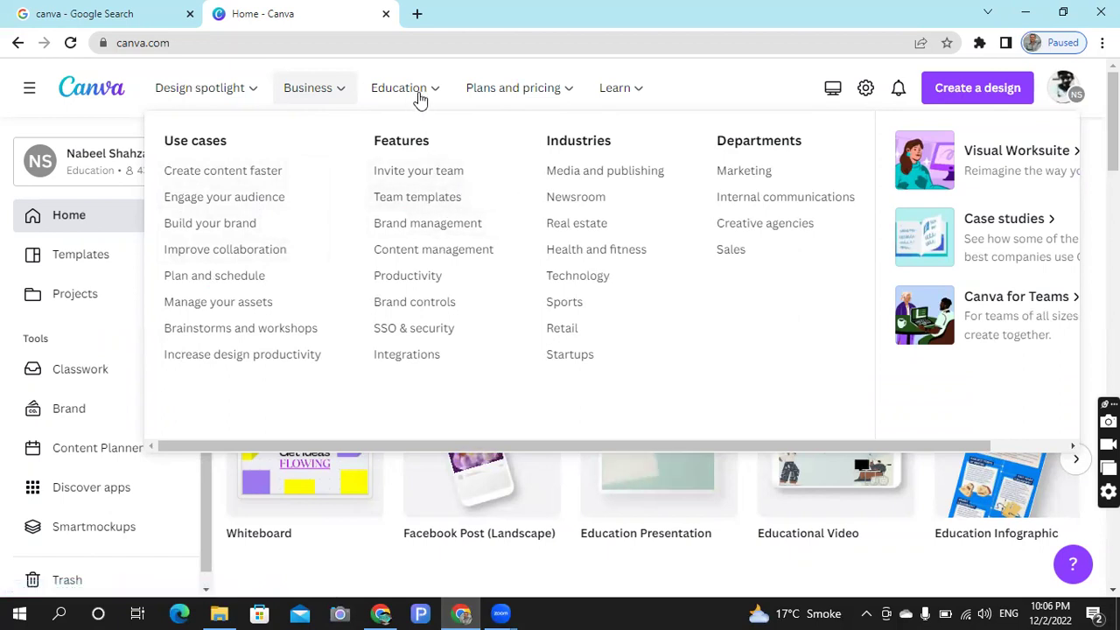
mouse_move(419, 99)
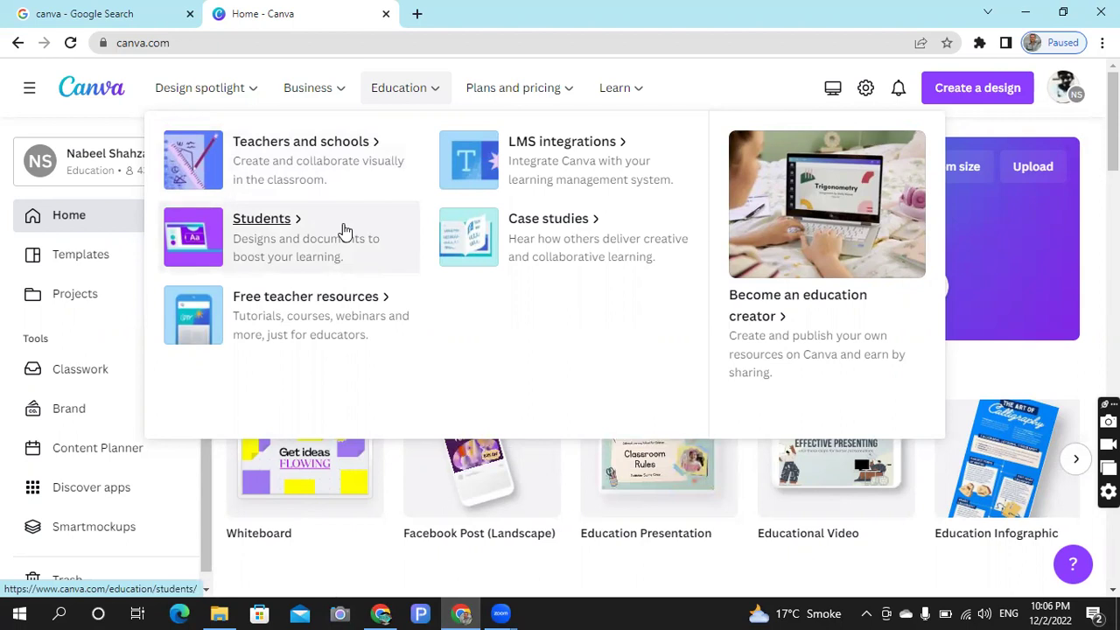
mouse_move(511, 89)
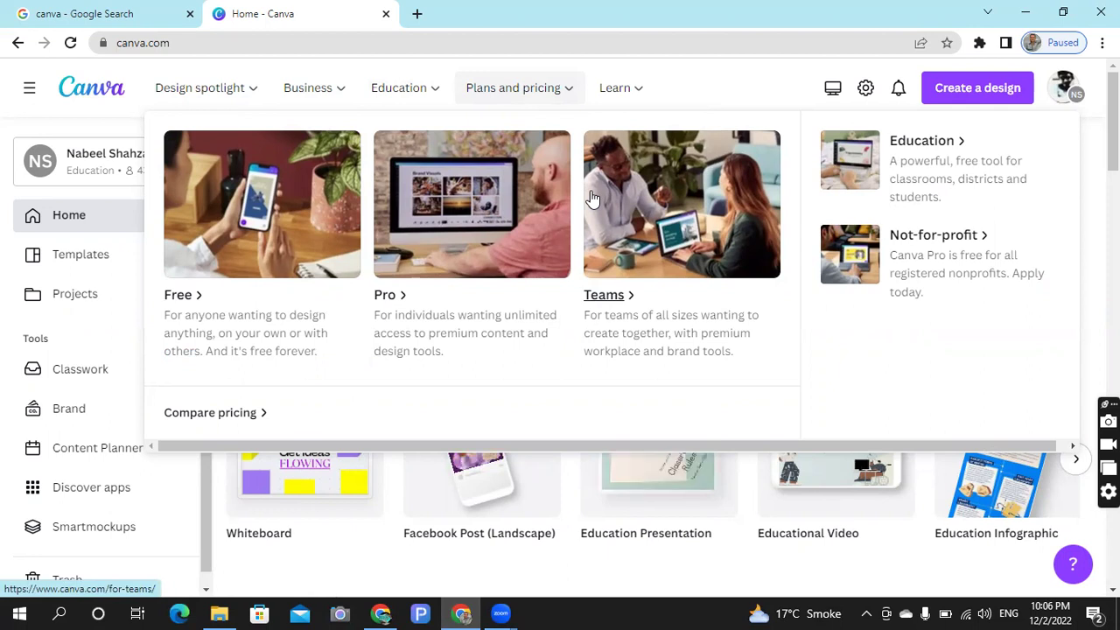
mouse_move(235, 78)
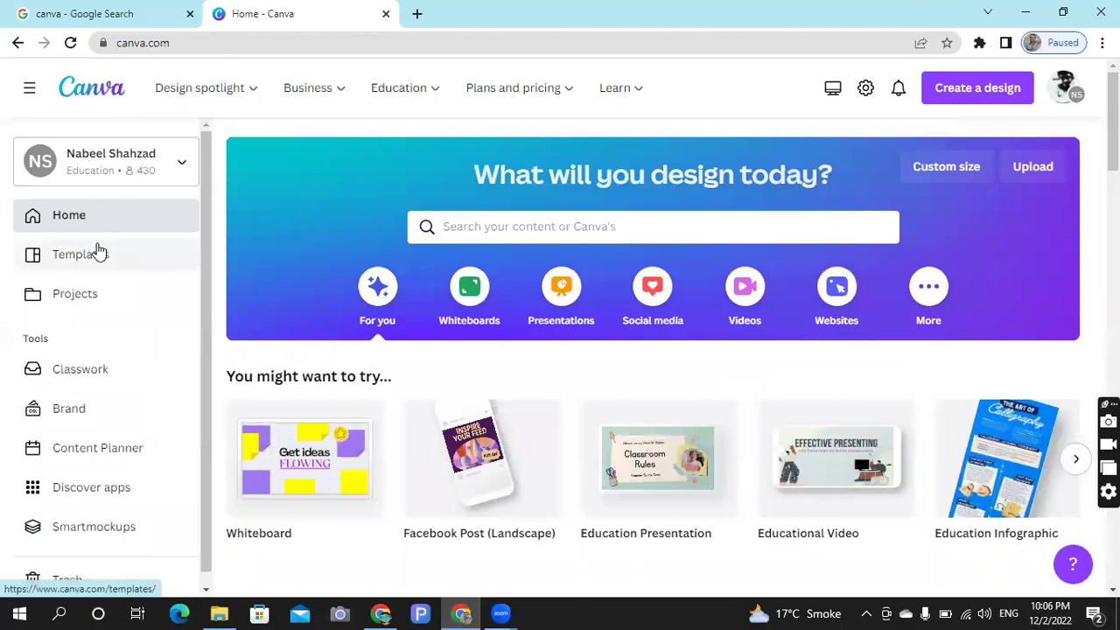
click(97, 254)
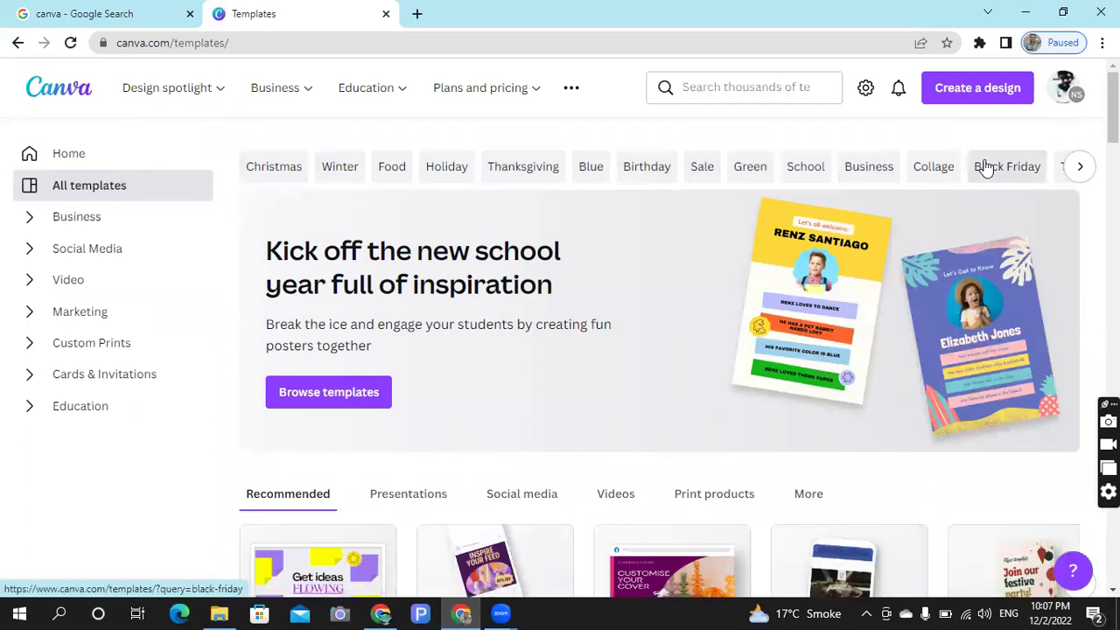
click(1075, 175)
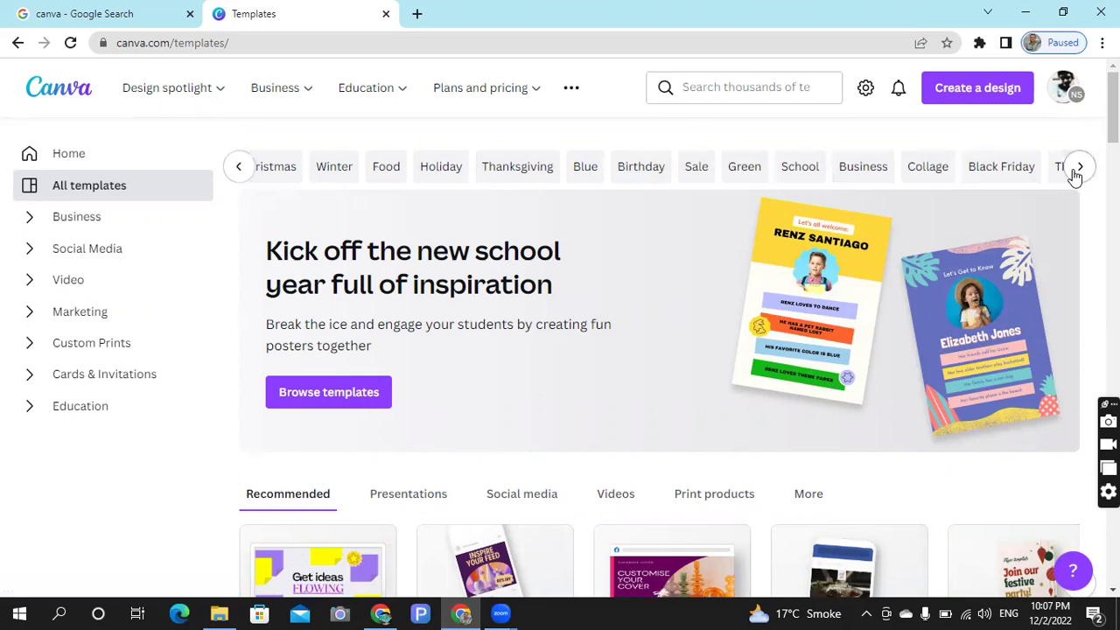
click(1075, 175)
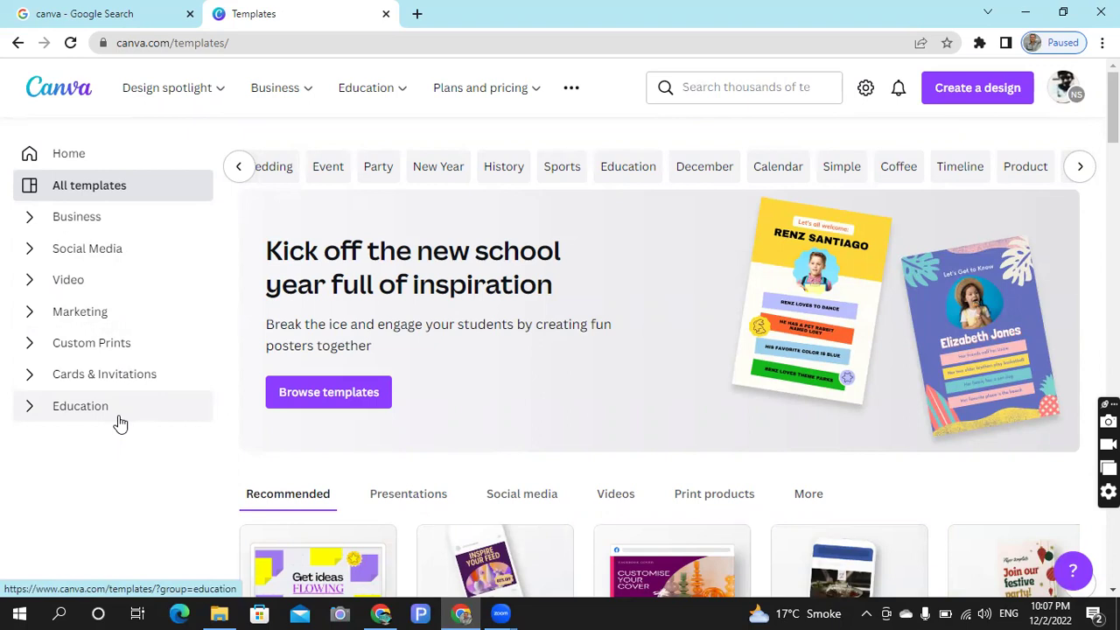
click(73, 164)
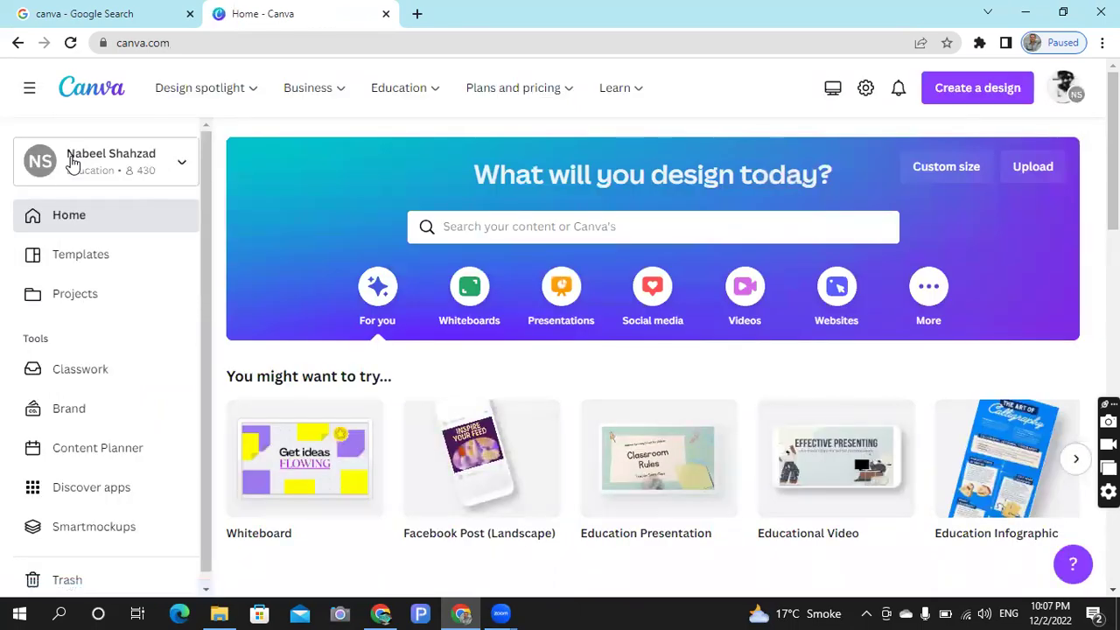
click(78, 296)
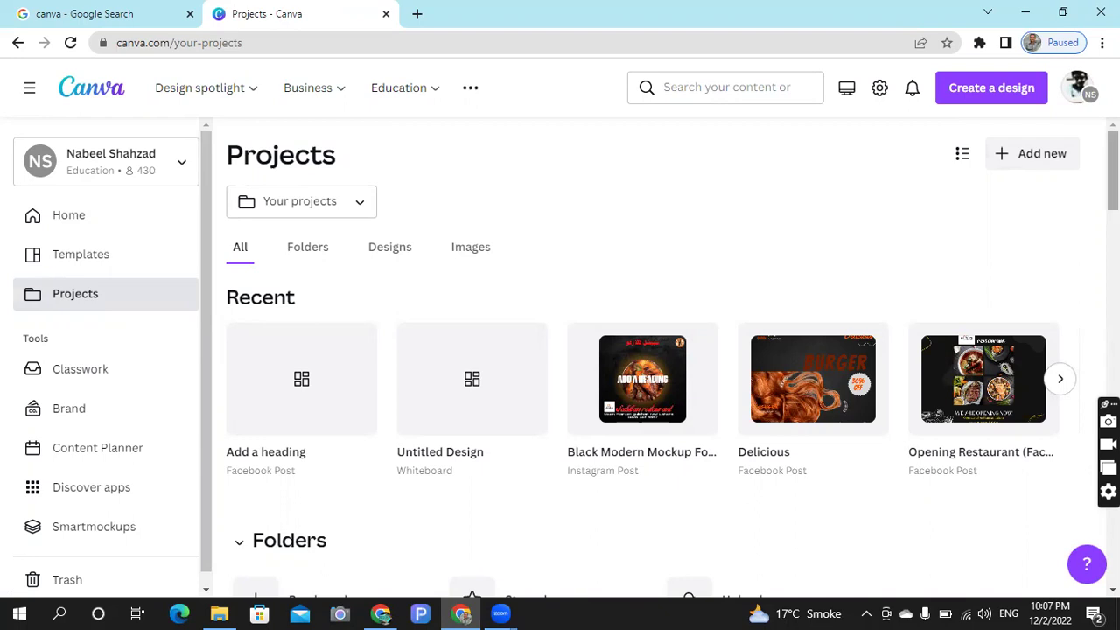
drag(1112, 171, 1113, 236)
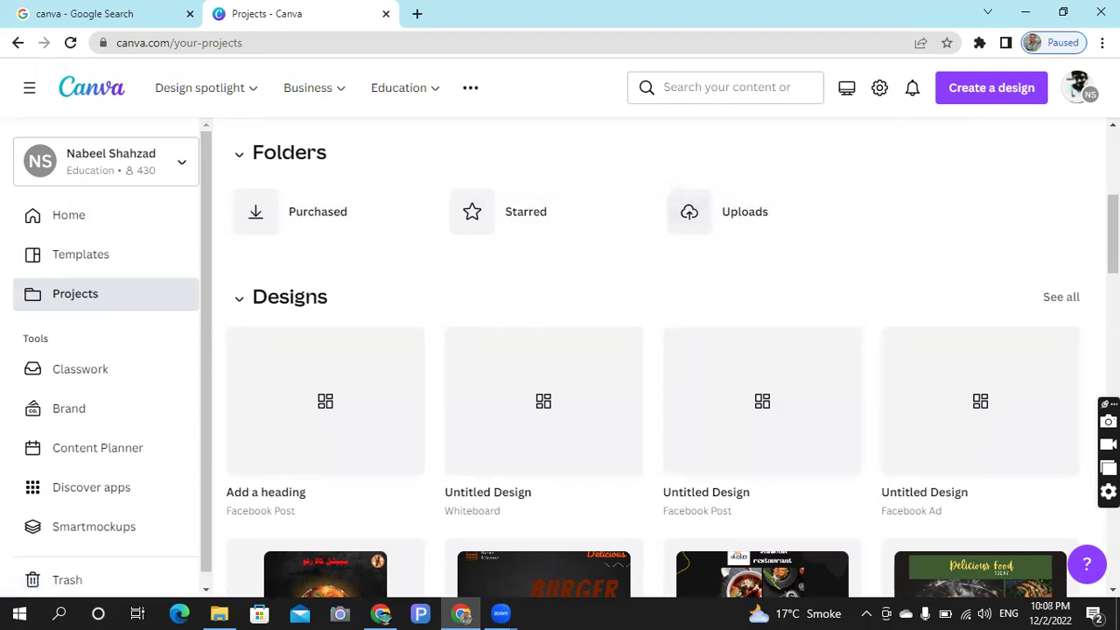
scroll(1113, 237, down, 4)
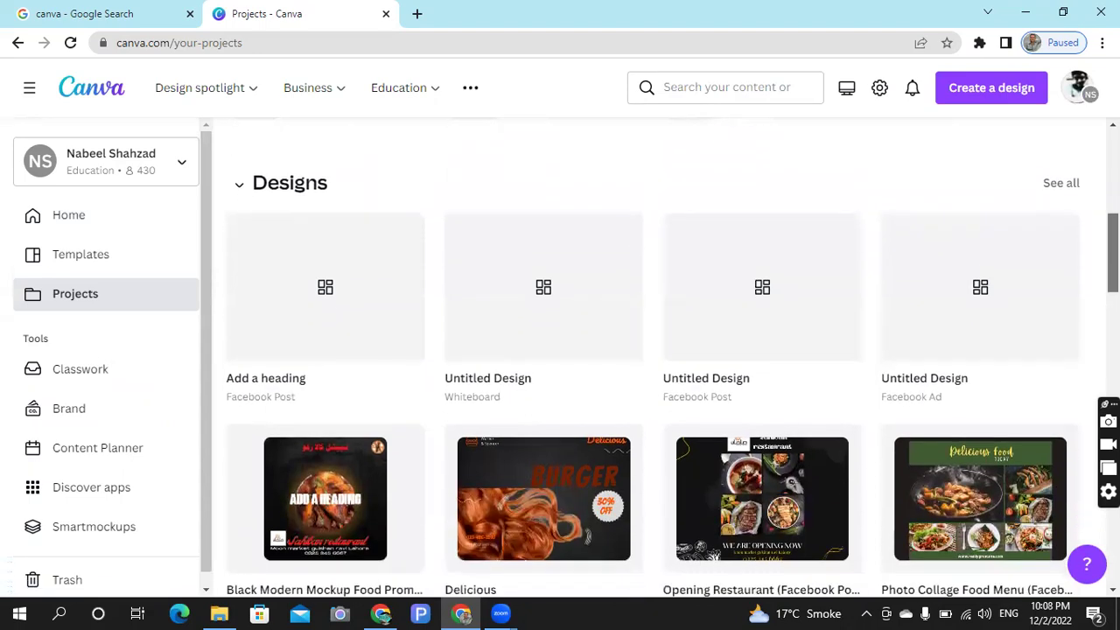
scroll(1112, 297, down, 4)
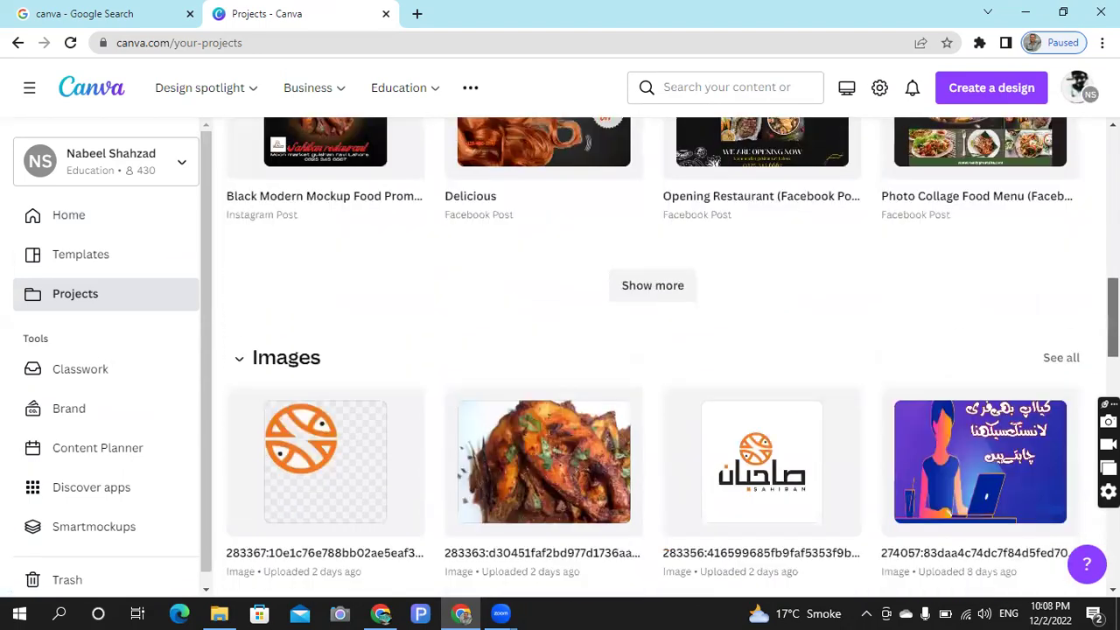
scroll(652, 350, down, 2)
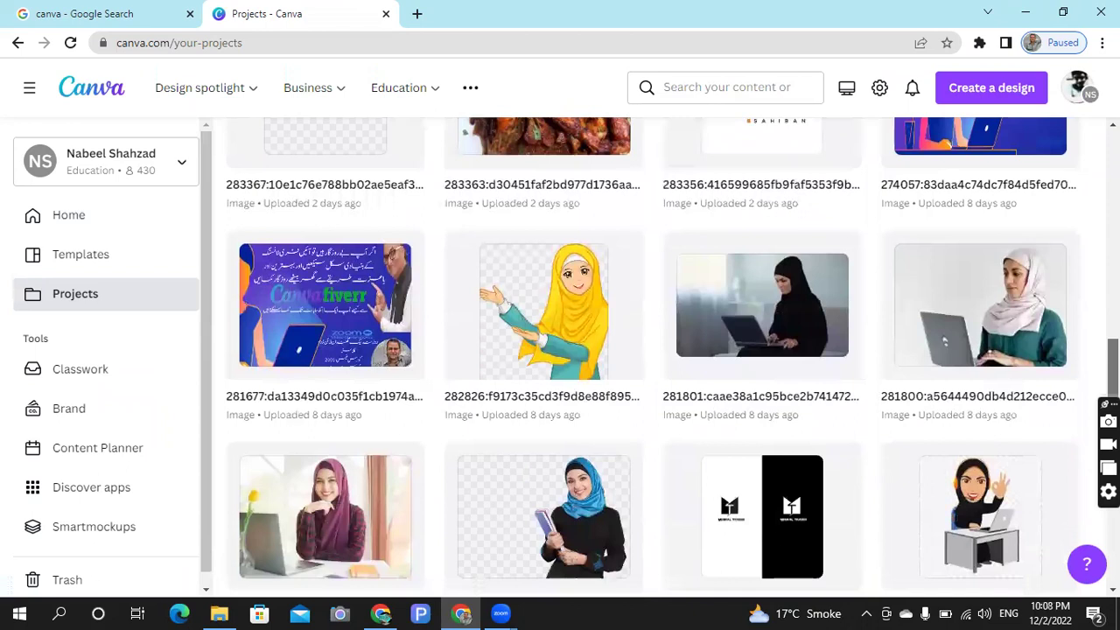
scroll(652, 350, down, 2)
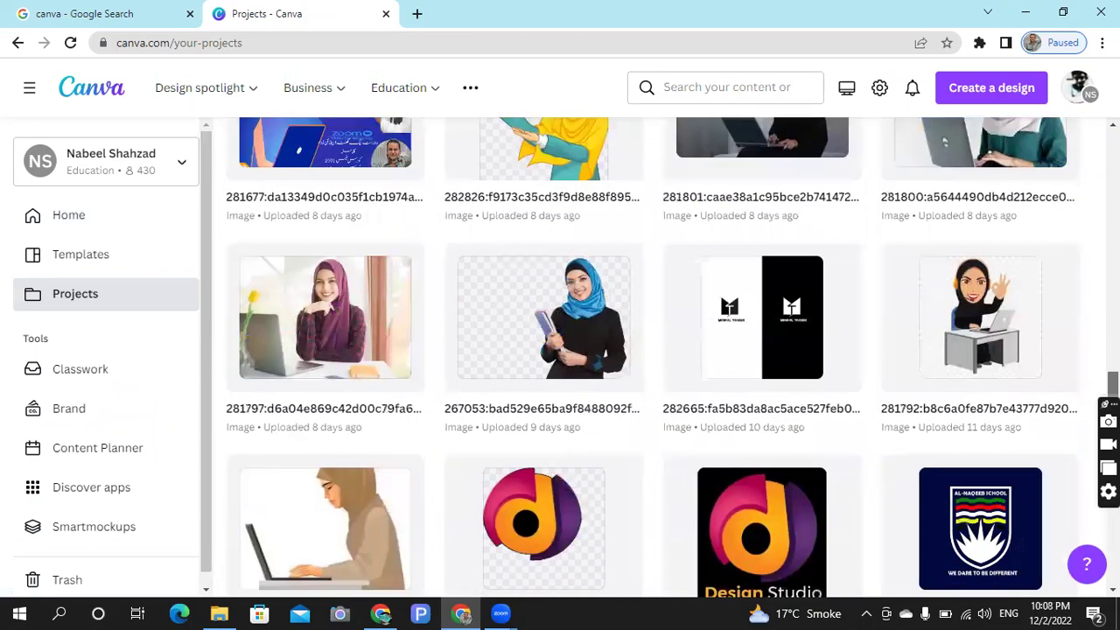
scroll(652, 350, up, 11)
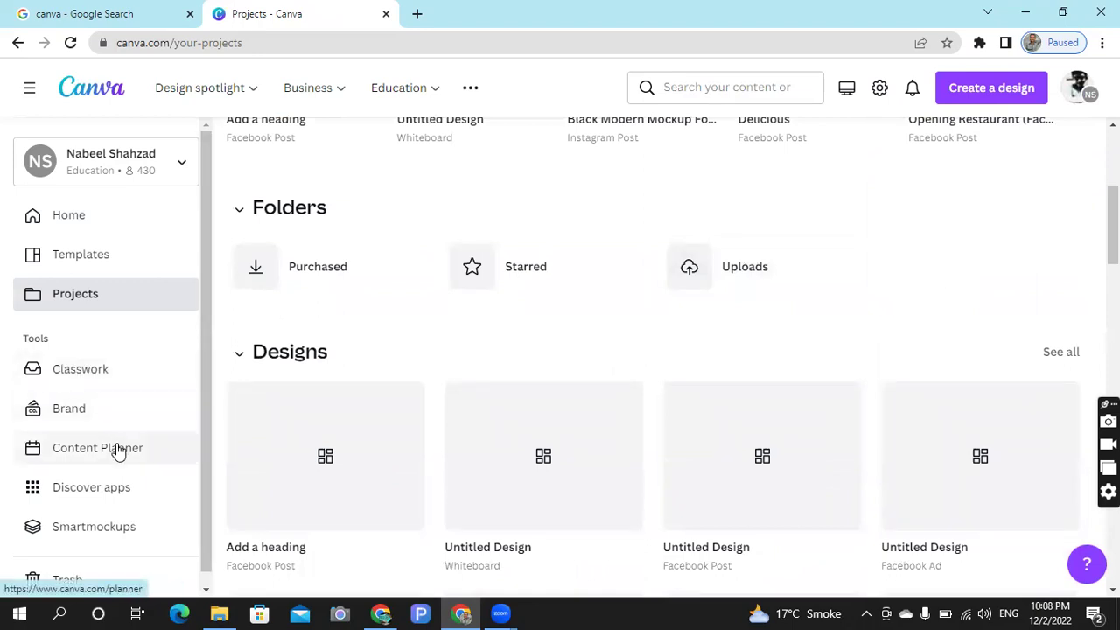
click(69, 223)
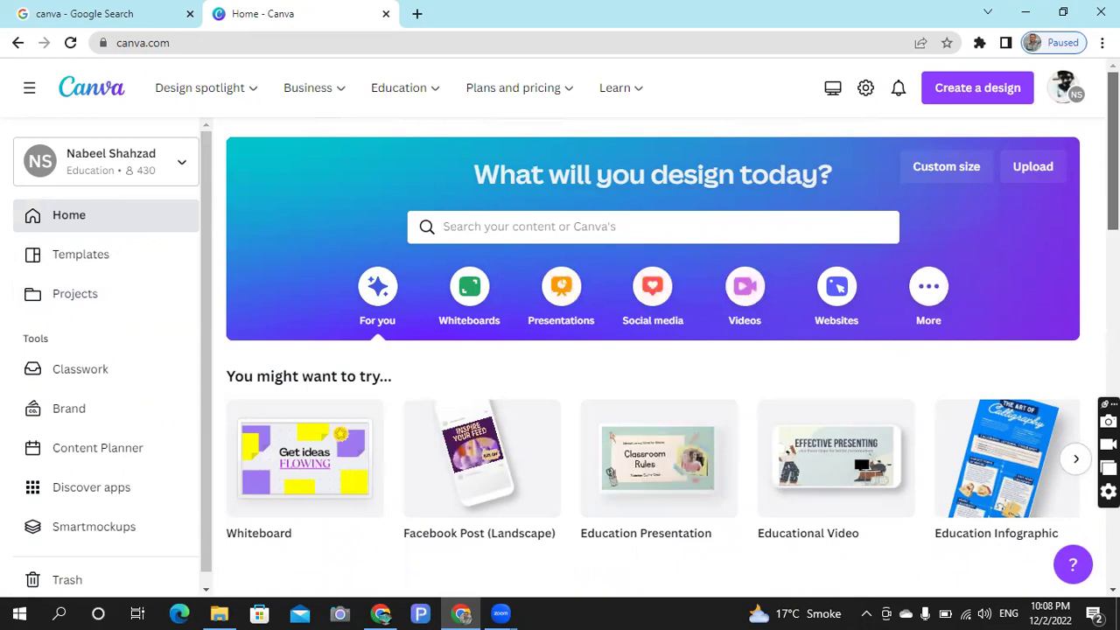
- Create a blank Facebook Post design and keep editing in the browser rather than the app
scroll(651, 350, down, 2)
scroll(651, 350, down, 1)
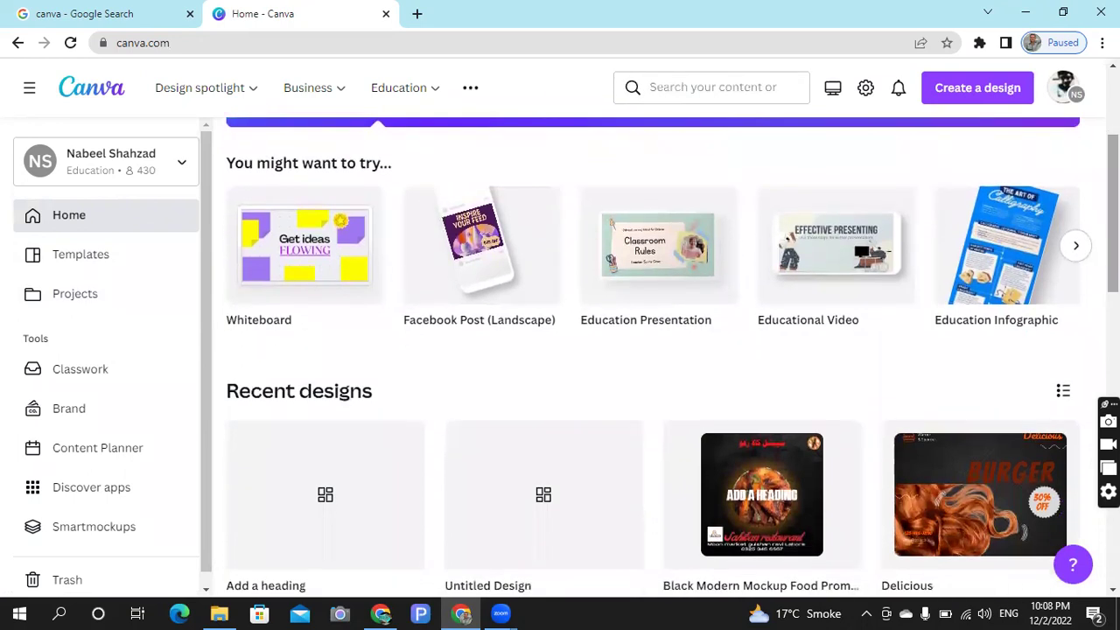
click(527, 276)
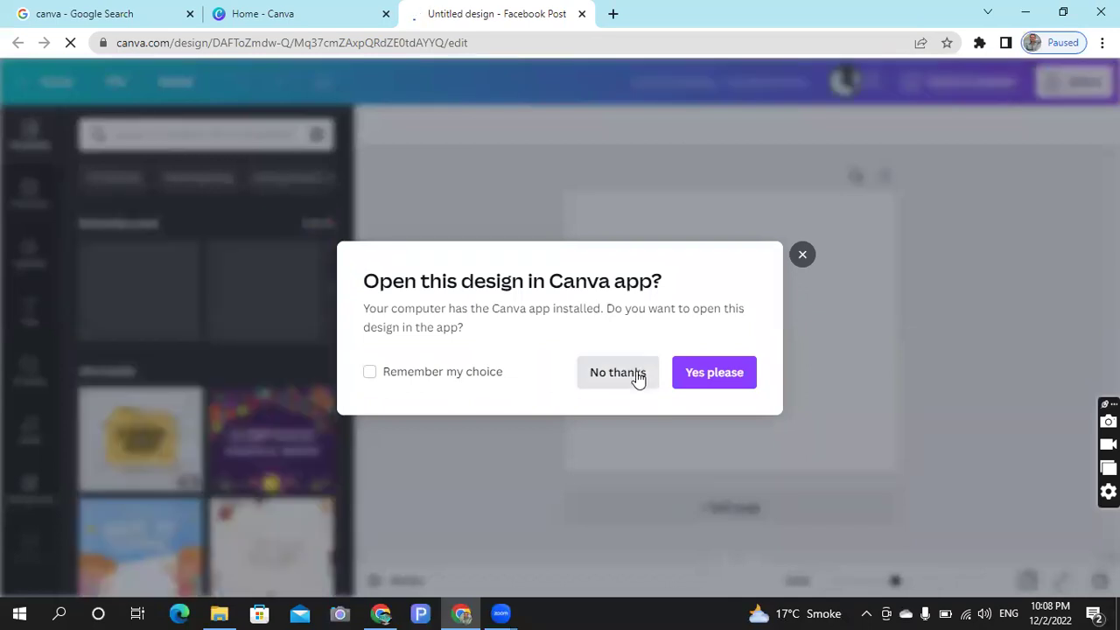
click(637, 374)
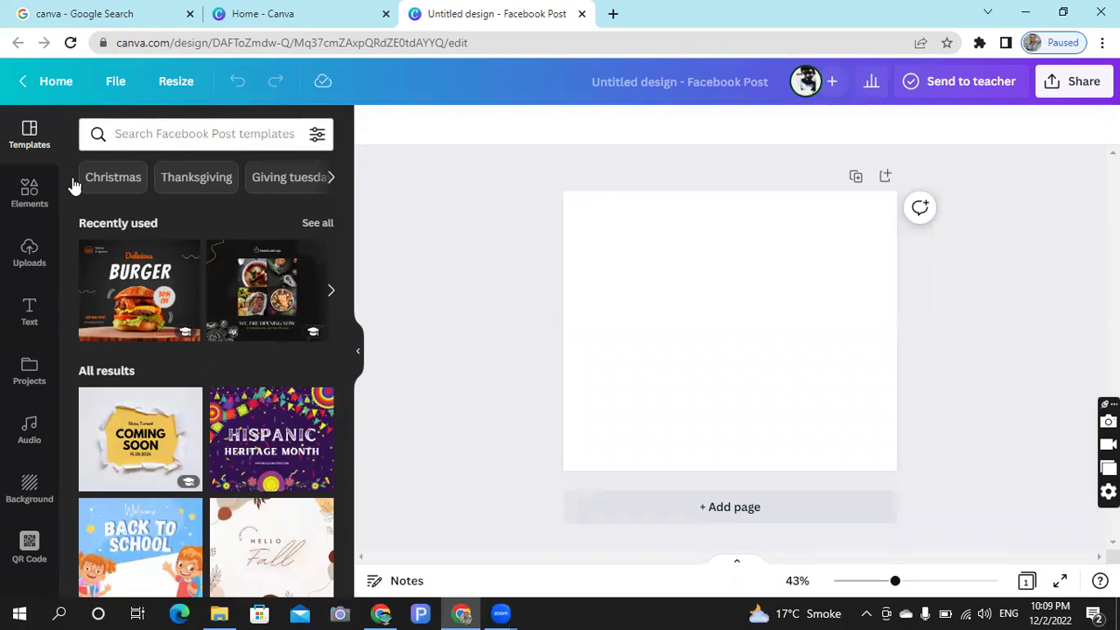
- Glance at the Elements library search, then switch to the Text panel
click(29, 194)
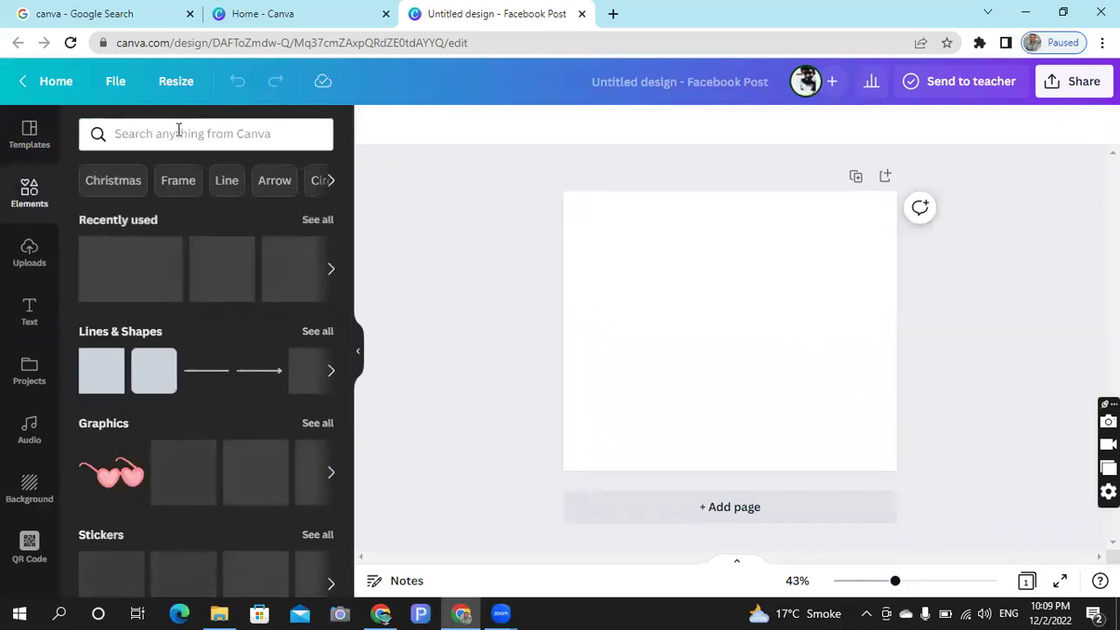
click(178, 131)
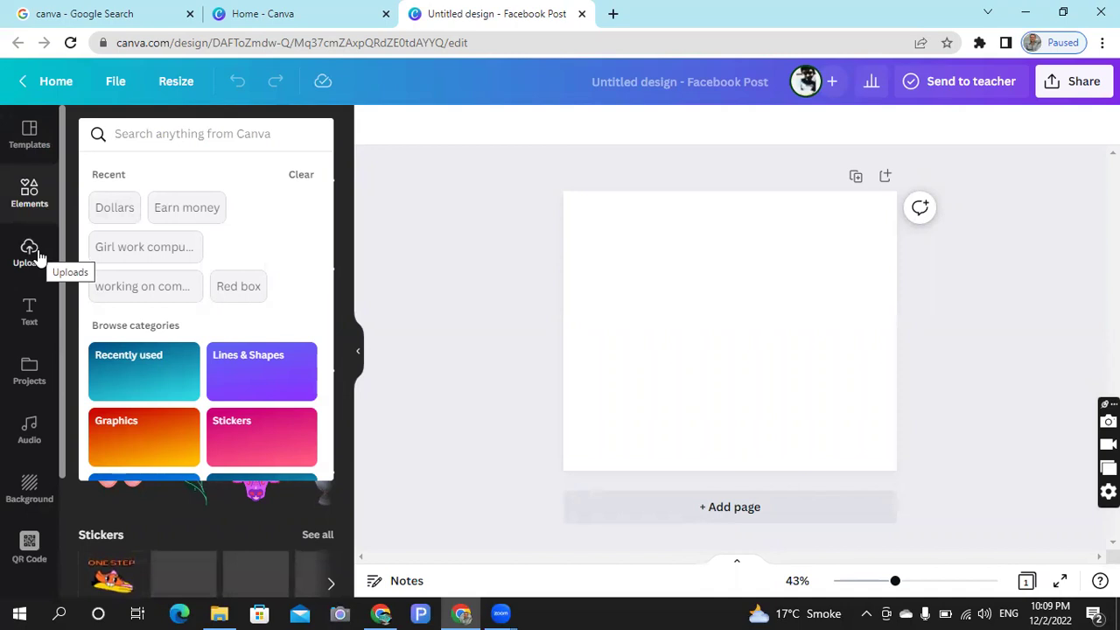
click(30, 306)
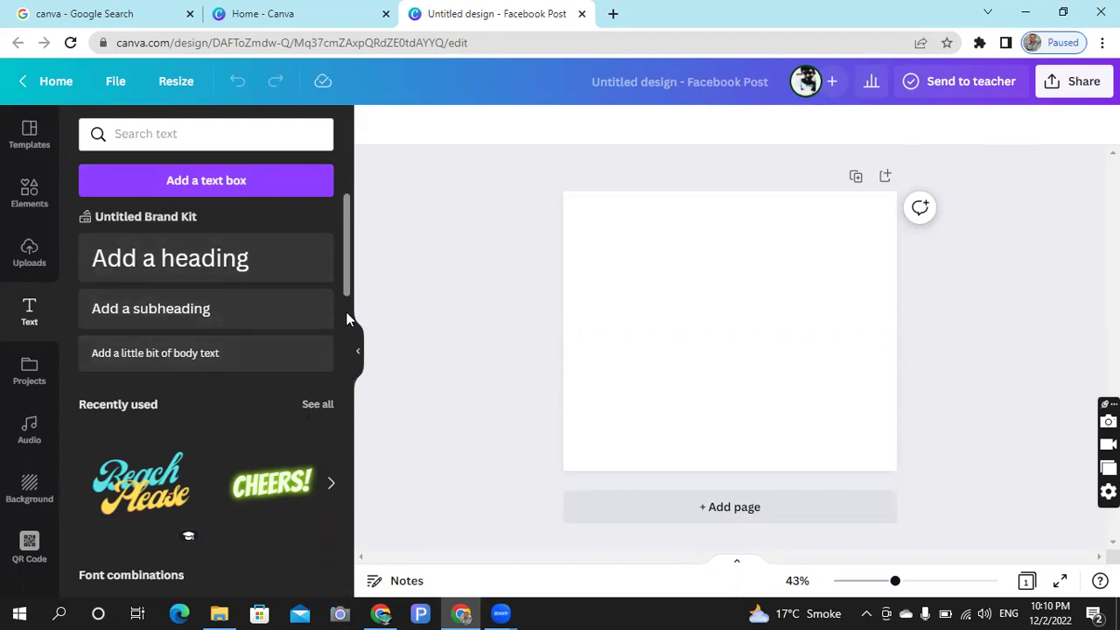
mouse_move(346, 299)
mouse_down()
mouse_move(350, 432)
mouse_move(362, 370)
mouse_move(352, 288)
mouse_up()
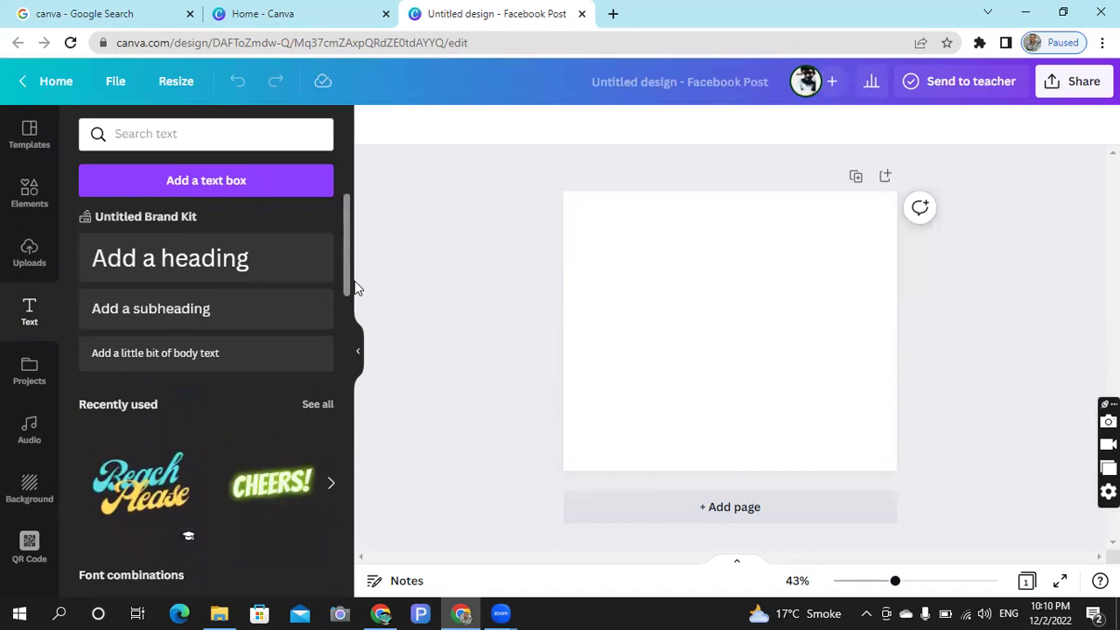
click(267, 265)
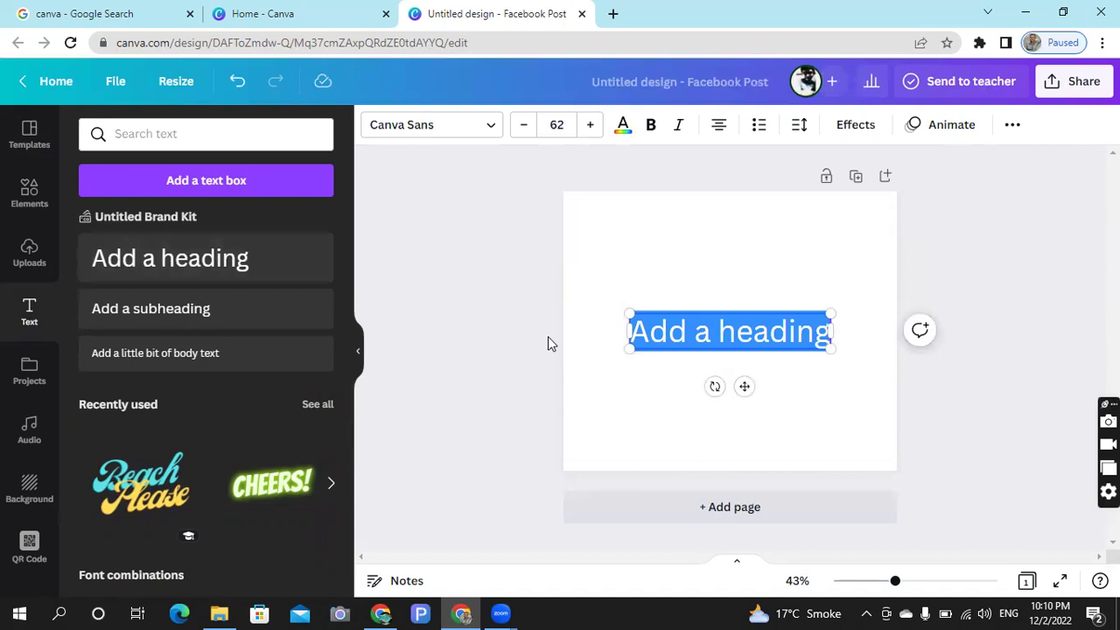
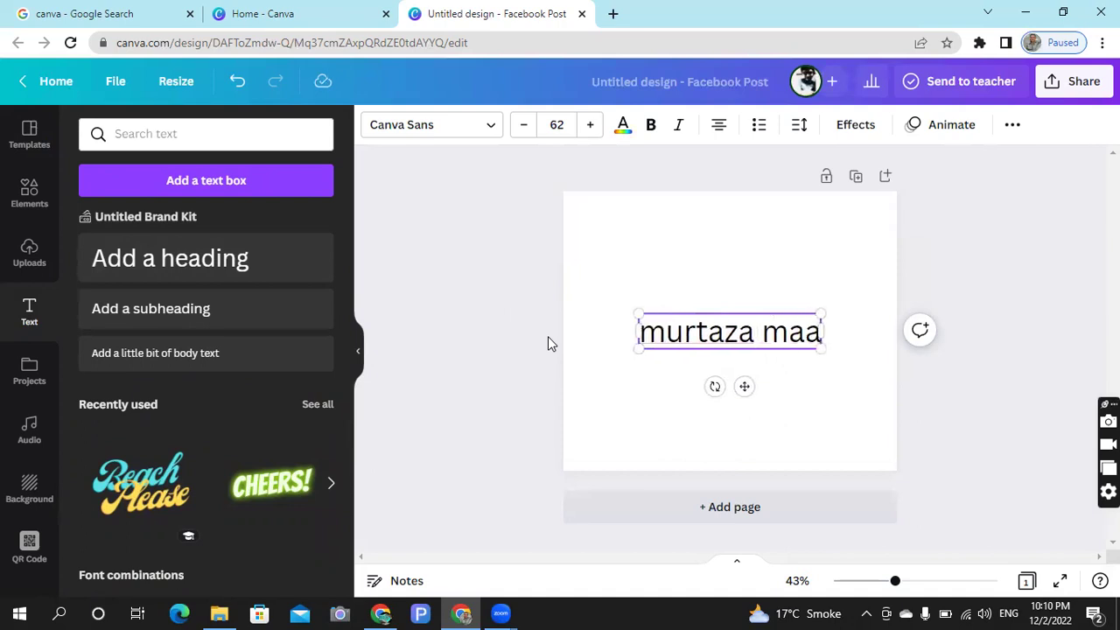
click(600, 398)
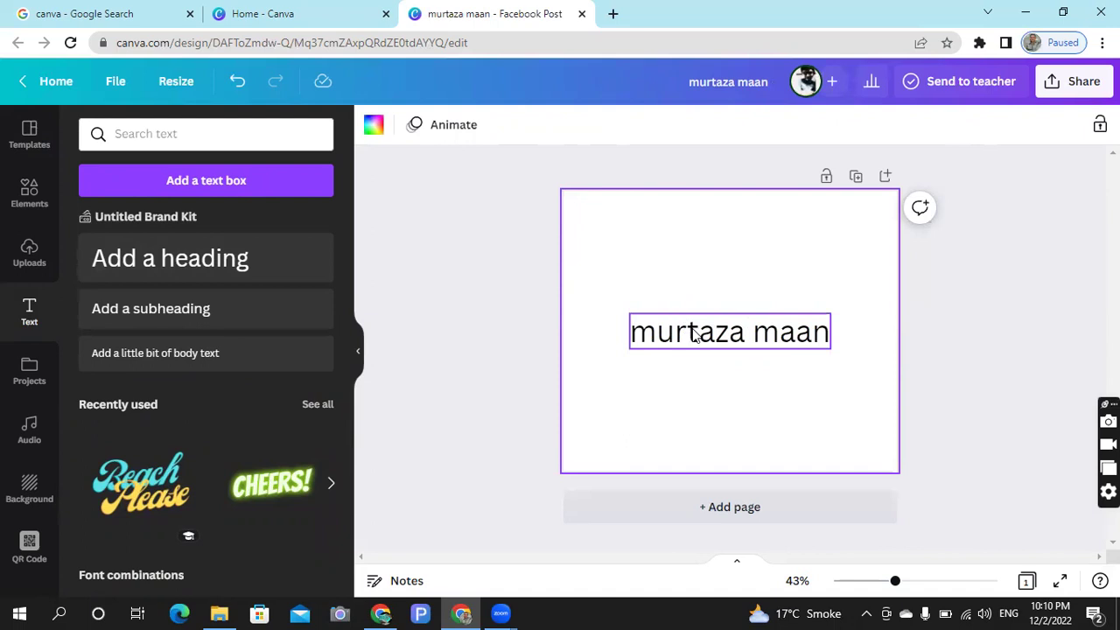
- Change the heading font to Hakuna Sans
click(697, 337)
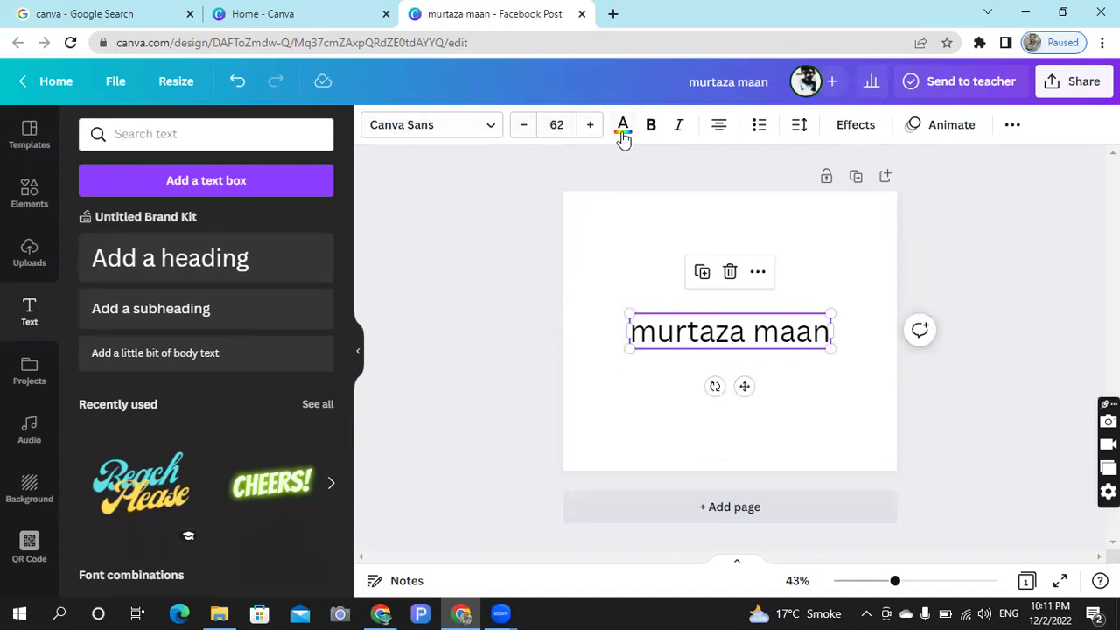
click(418, 135)
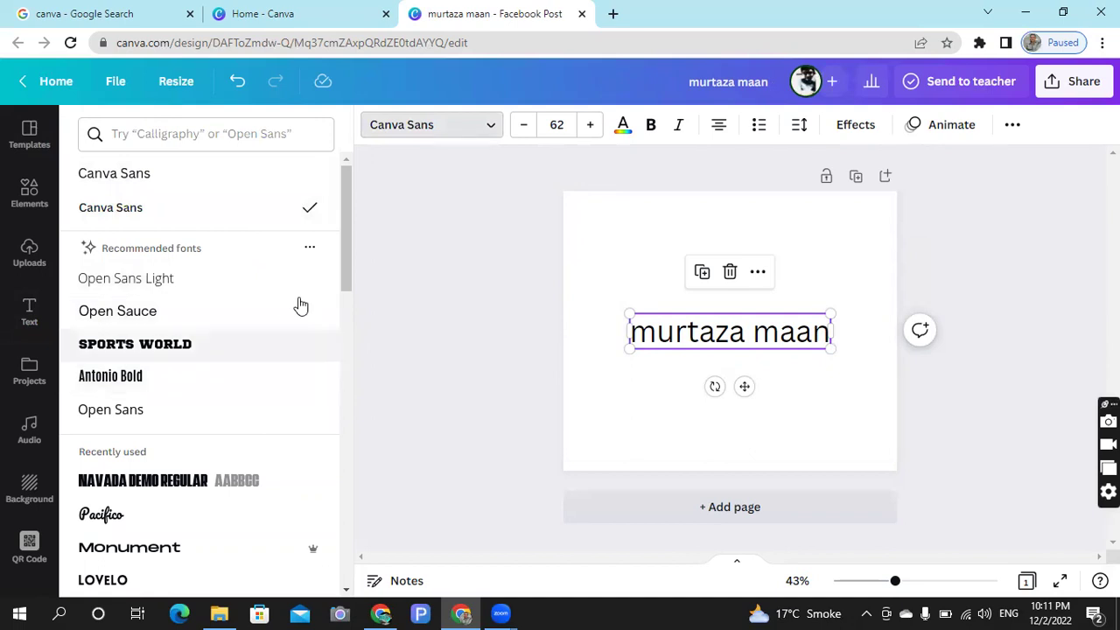
drag(345, 274, 352, 472)
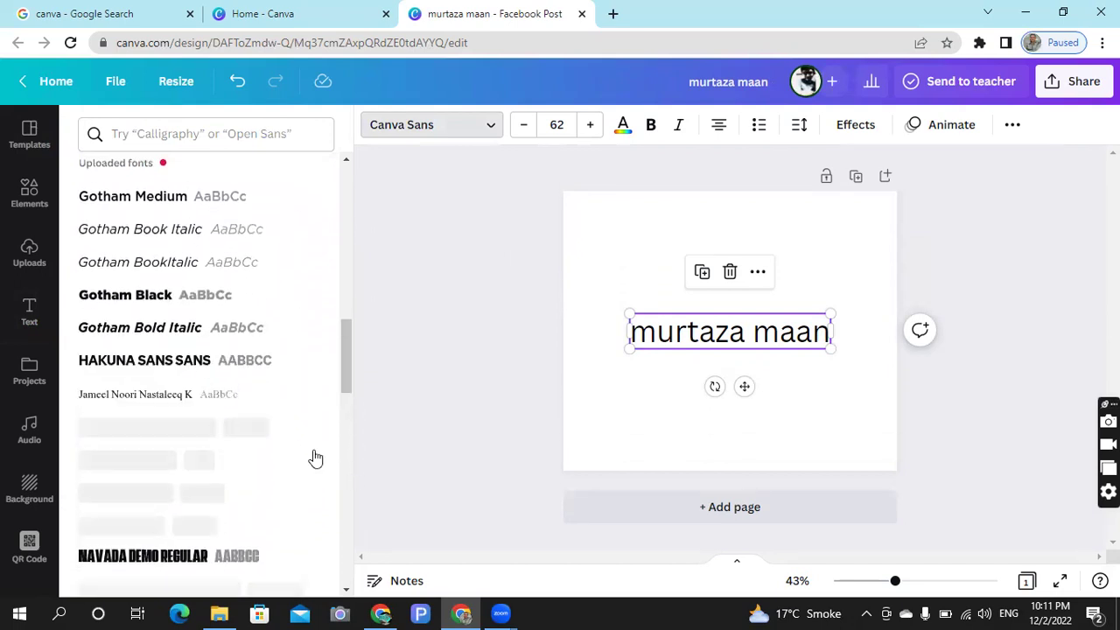
click(201, 364)
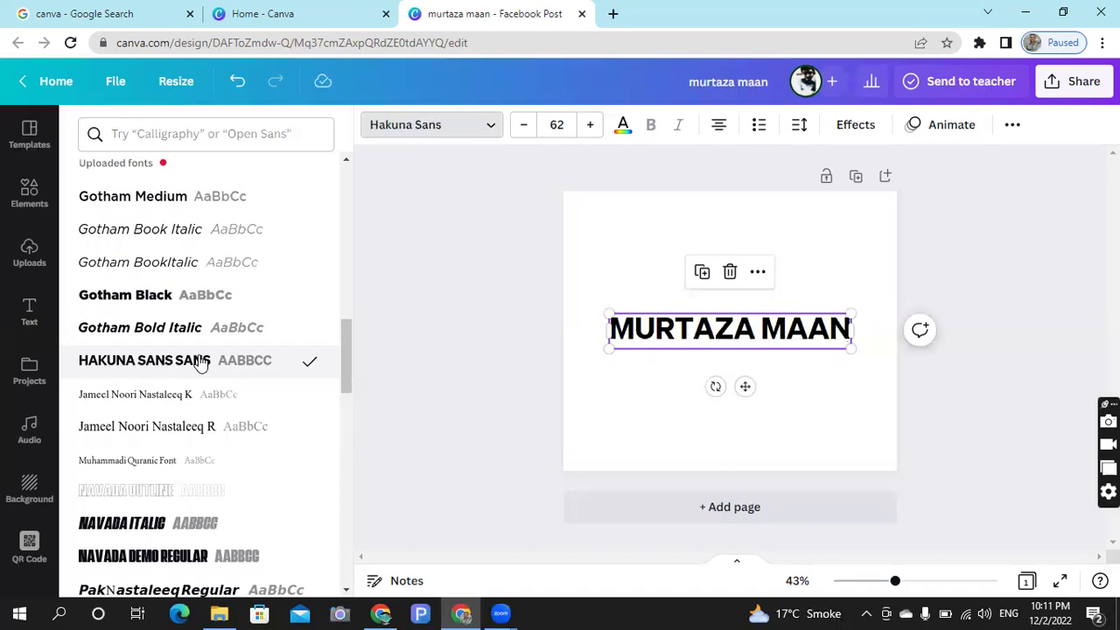
- Adjust the heading font size up and back down to settle on 63
click(589, 133)
click(589, 138)
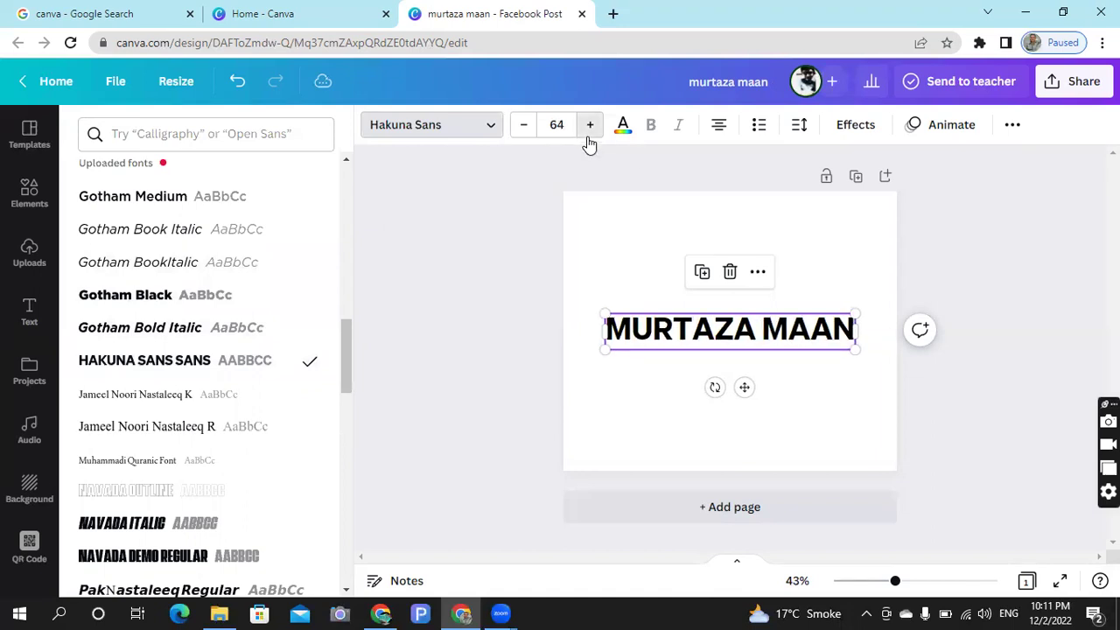
click(589, 138)
click(589, 138)
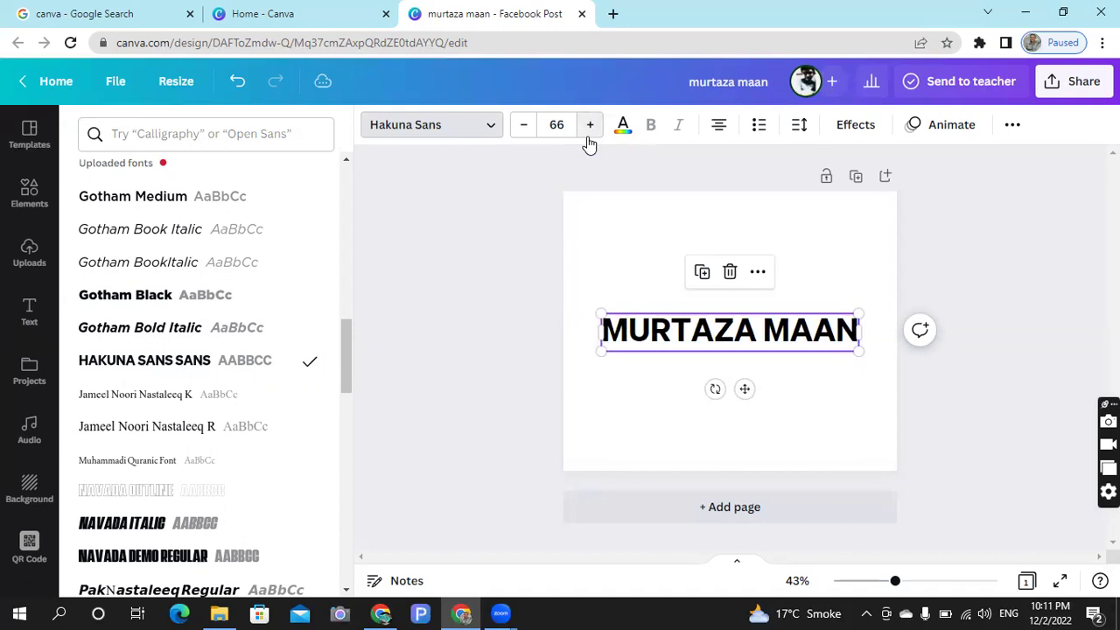
click(523, 131)
click(525, 133)
click(528, 136)
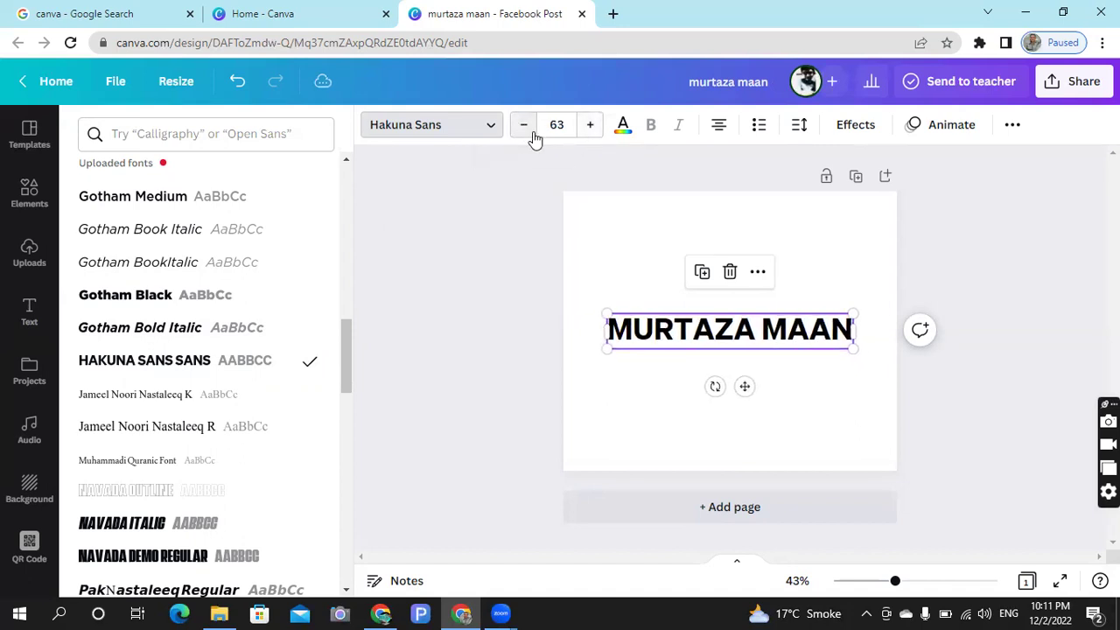
- Colour the heading light lime green #C1DF6C with a custom colour swatch
click(625, 127)
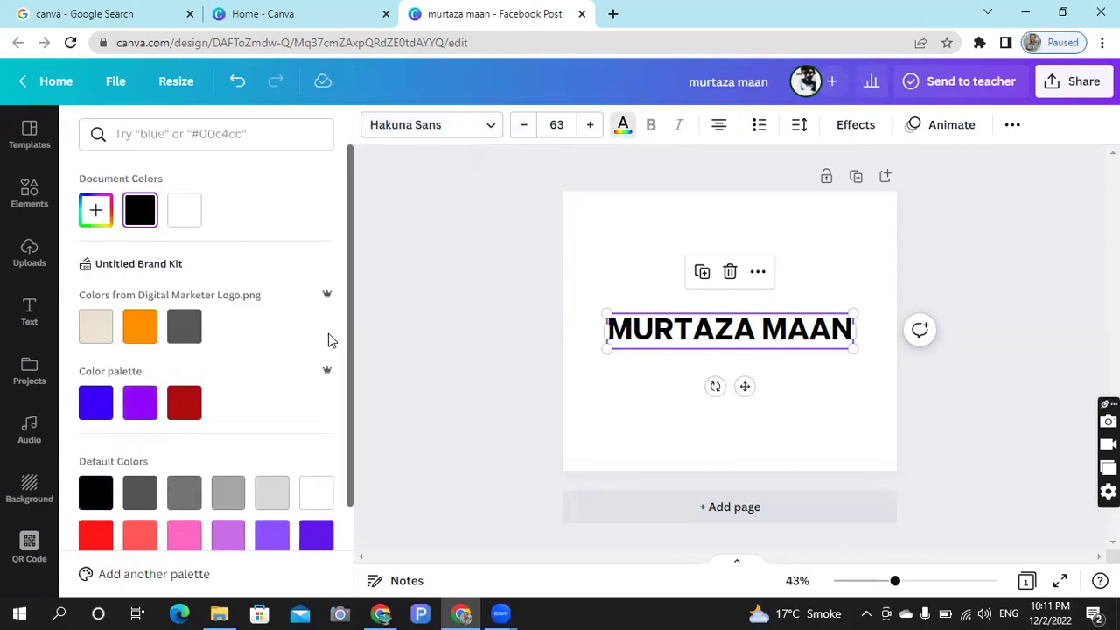
drag(349, 340, 332, 288)
click(100, 212)
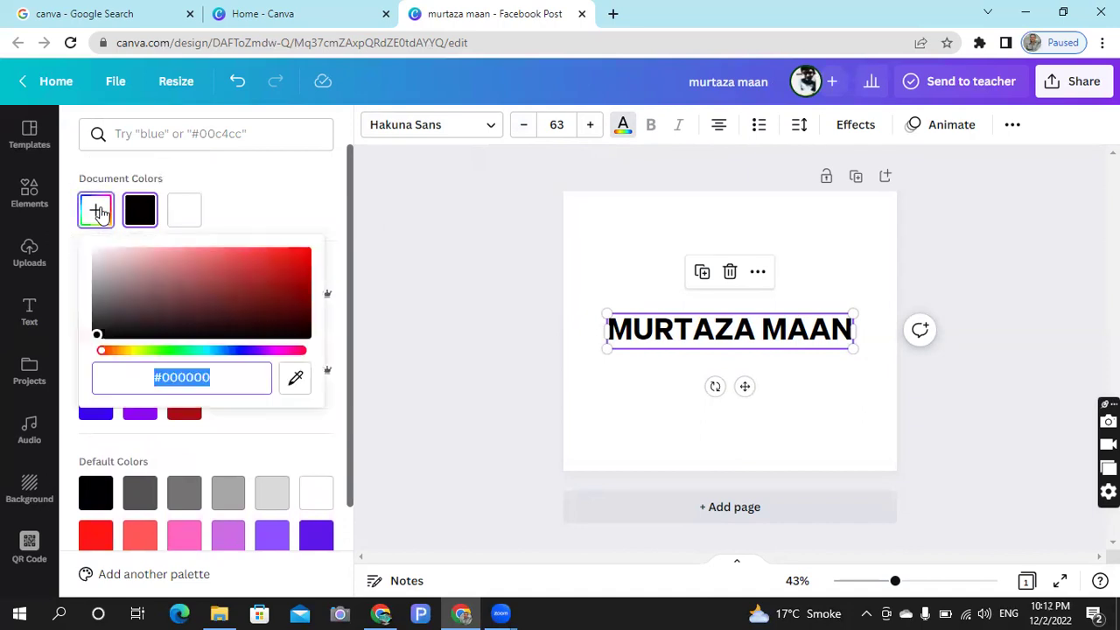
click(205, 260)
click(128, 350)
drag(130, 358, 144, 352)
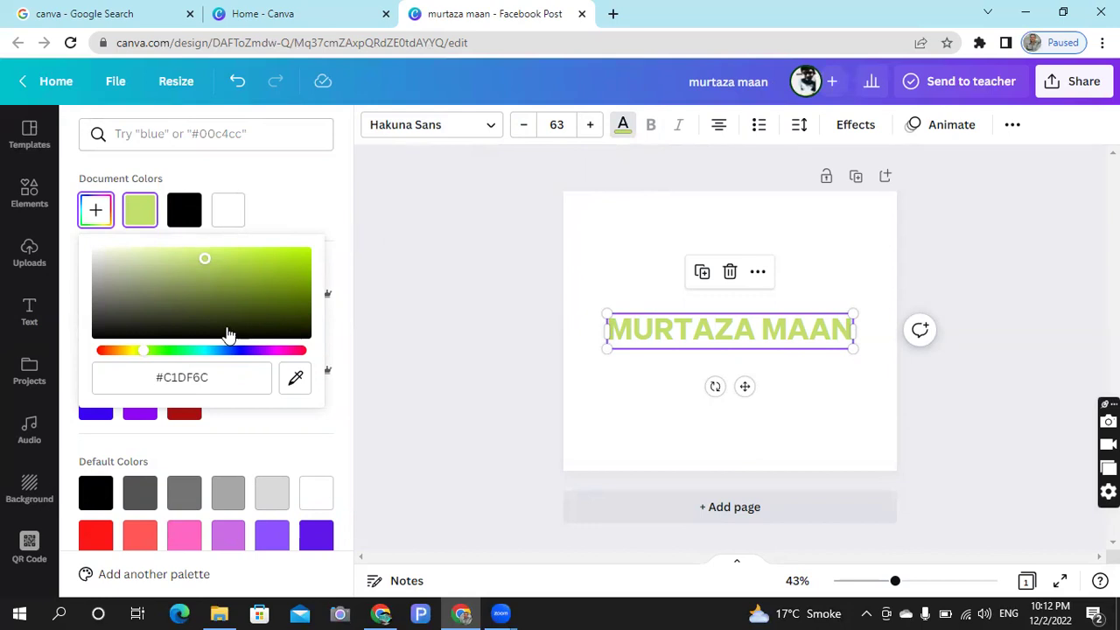
click(298, 197)
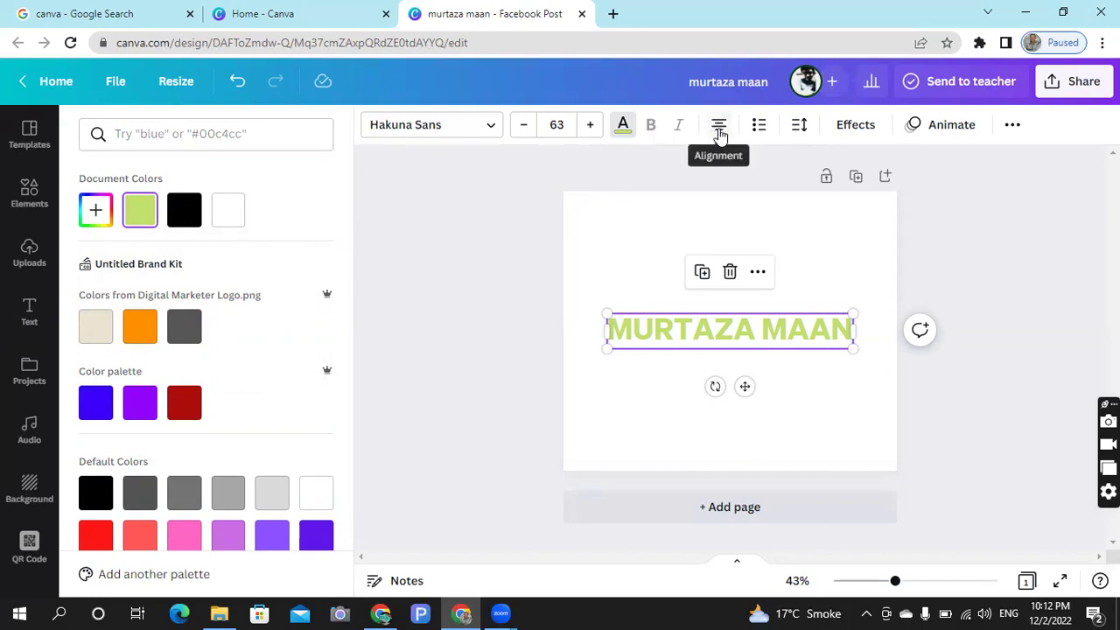
- Left-align the heading, trying bulleted and numbered lists before removing list formatting
click(719, 133)
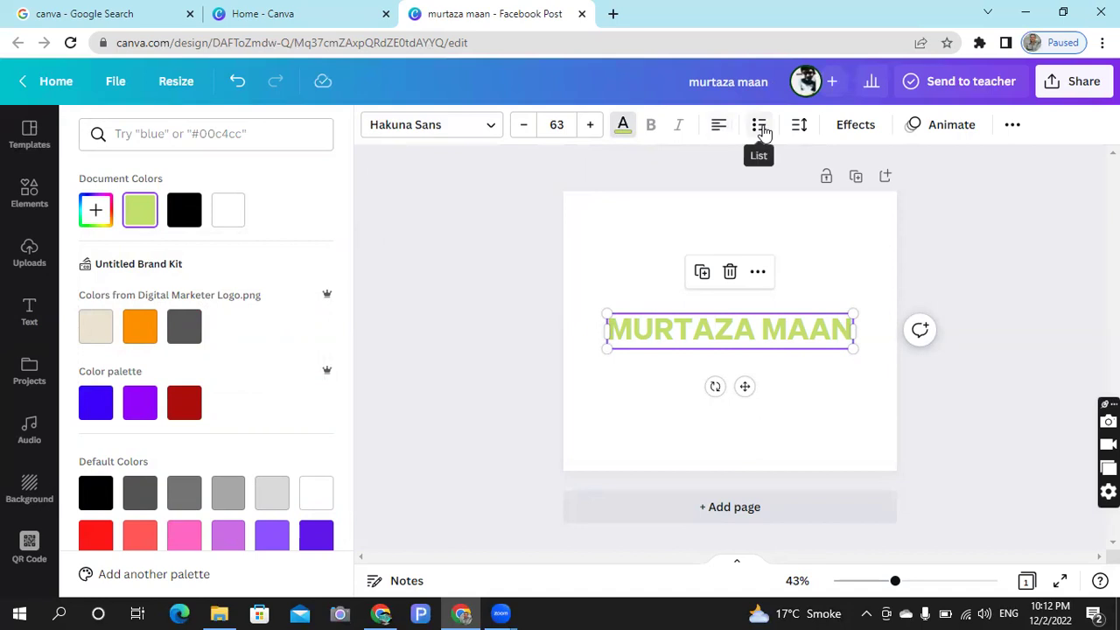
click(759, 128)
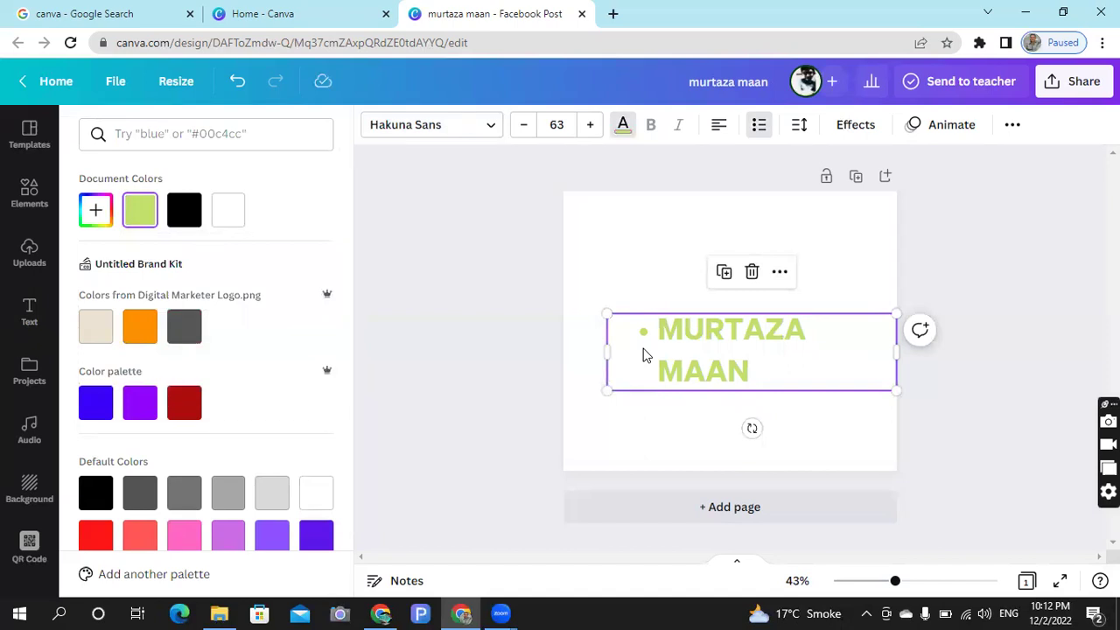
click(761, 136)
click(760, 131)
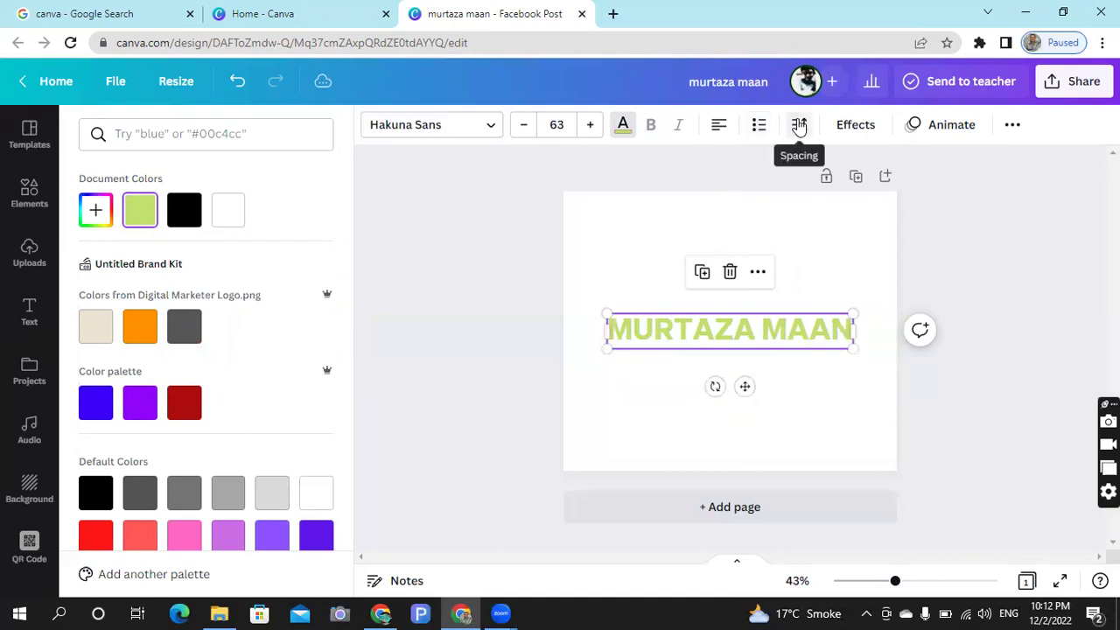
- Set the heading's line spacing to 1.85, leaving letter spacing at 0
click(798, 125)
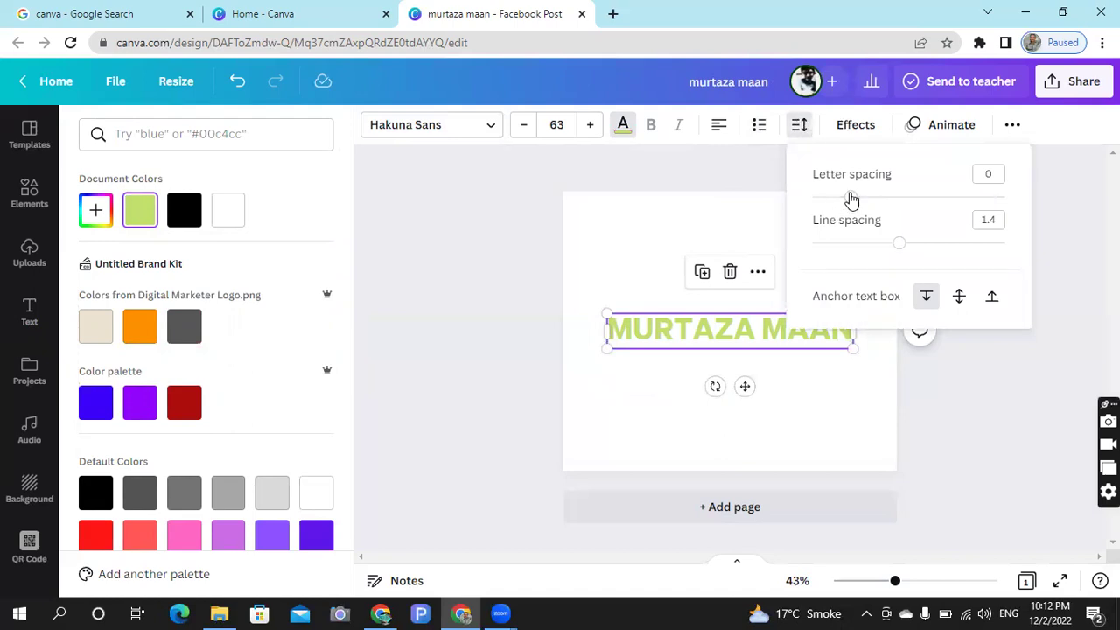
mouse_move(851, 200)
mouse_down()
mouse_move(875, 200)
mouse_move(851, 201)
mouse_up()
drag(899, 243, 942, 245)
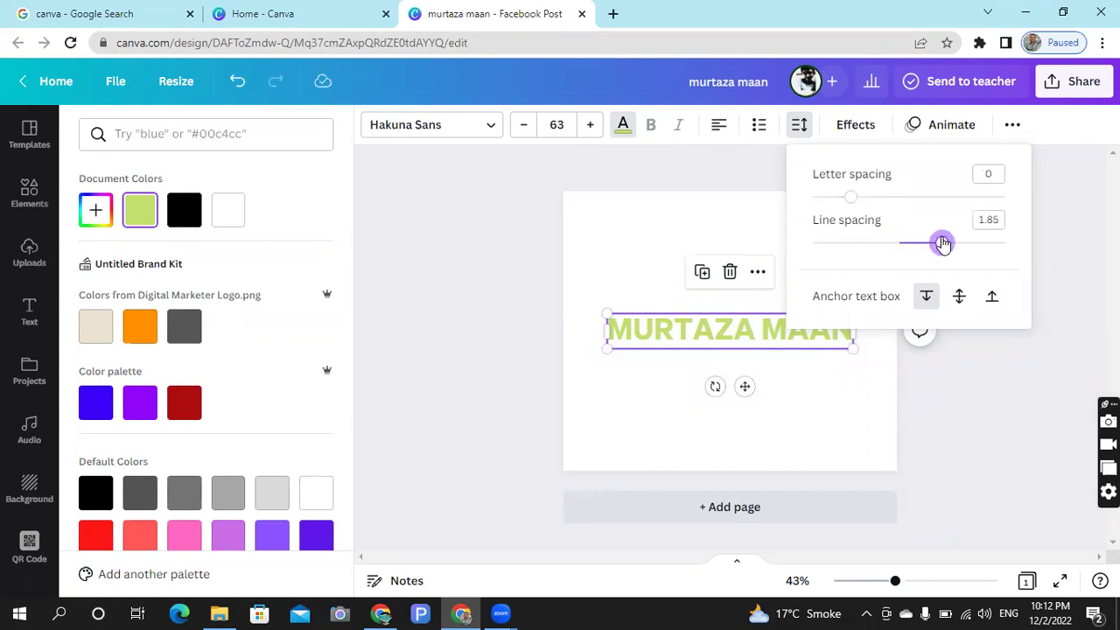
drag(942, 243, 942, 244)
- Try Shadow and Lift text effects on the heading, lowering the lift intensity
click(841, 127)
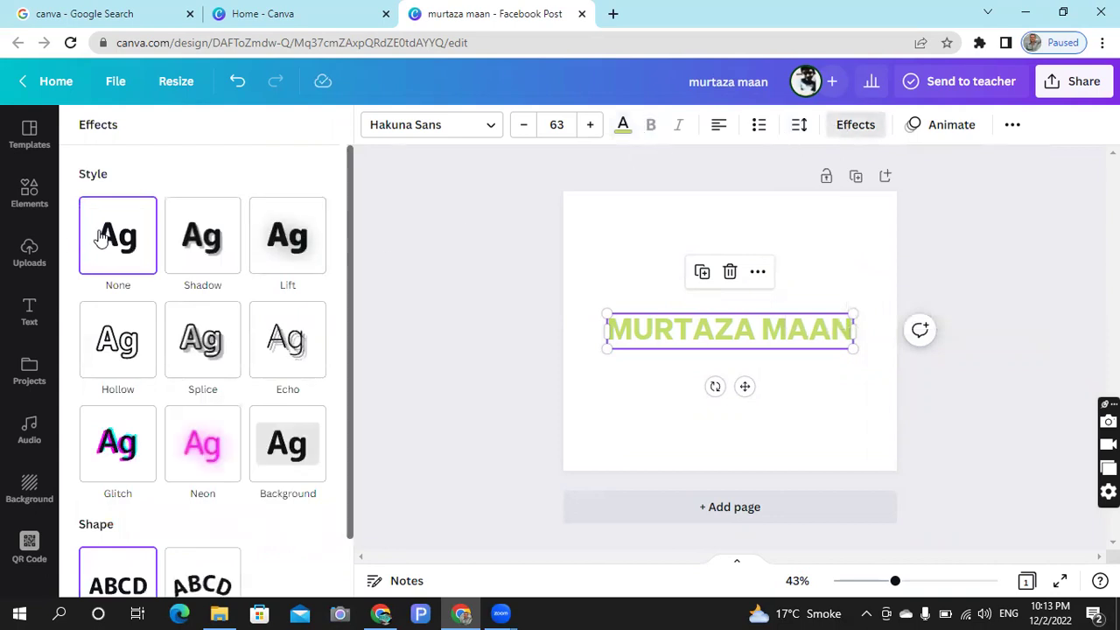
click(183, 253)
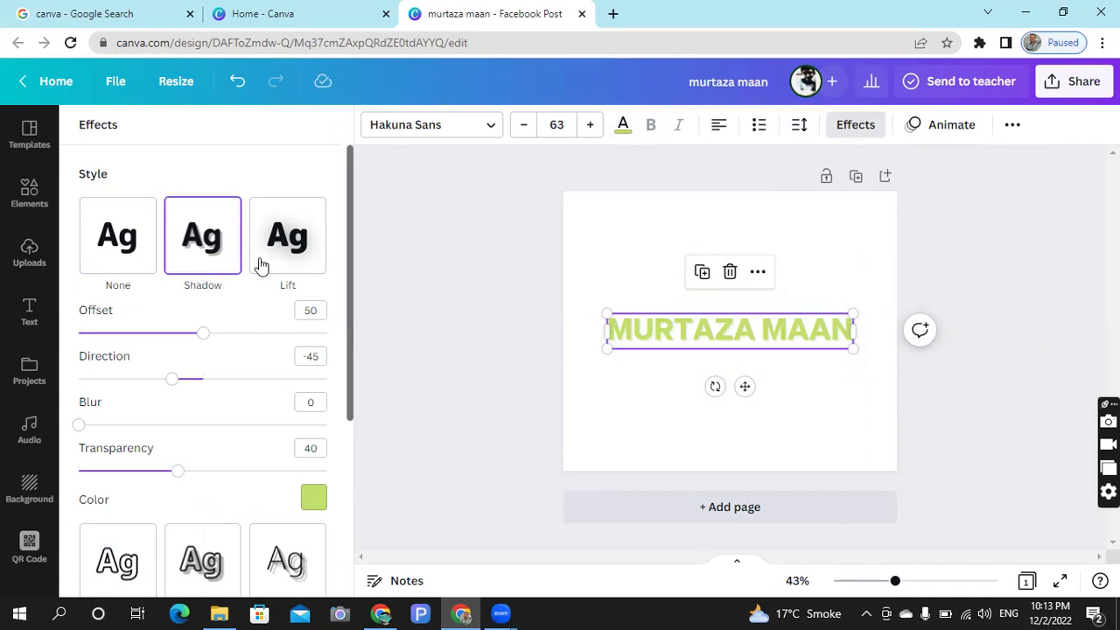
click(317, 263)
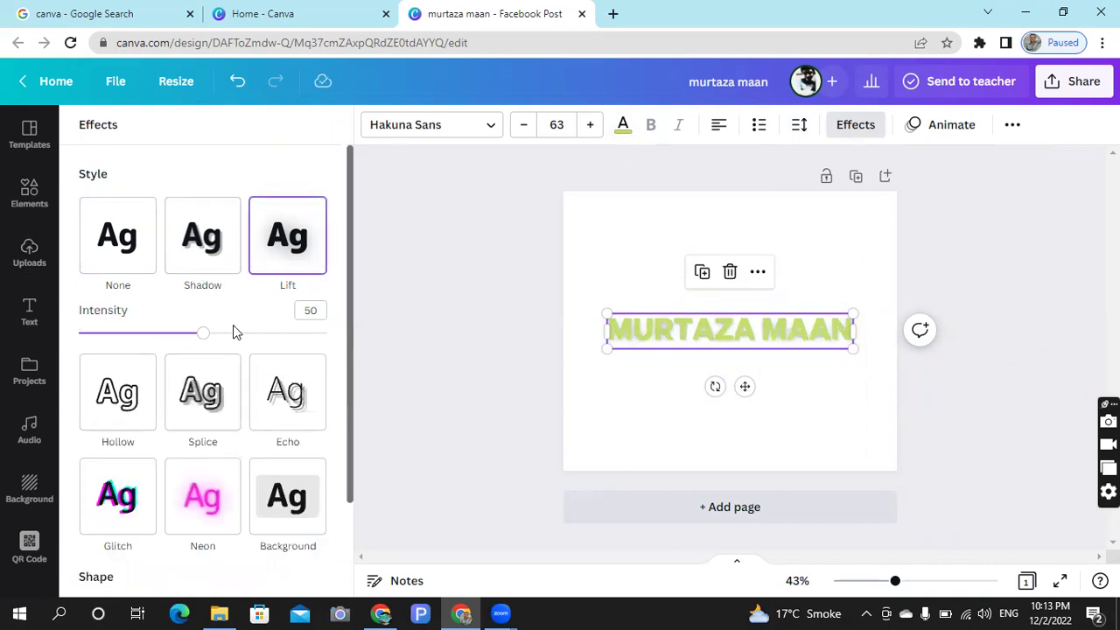
drag(208, 336, 175, 344)
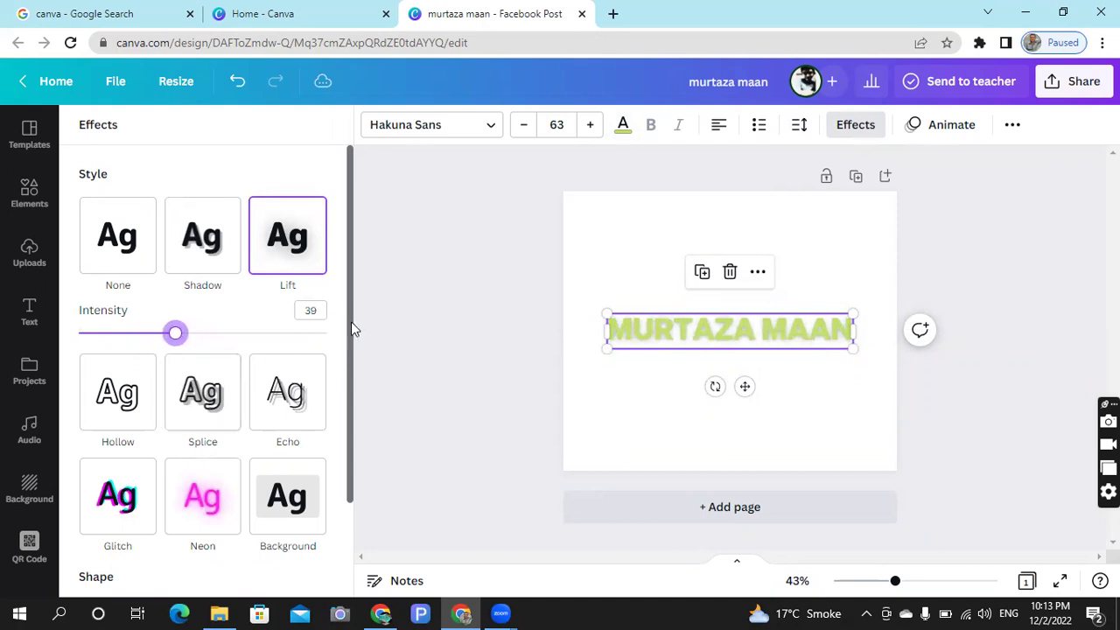
drag(349, 321, 343, 369)
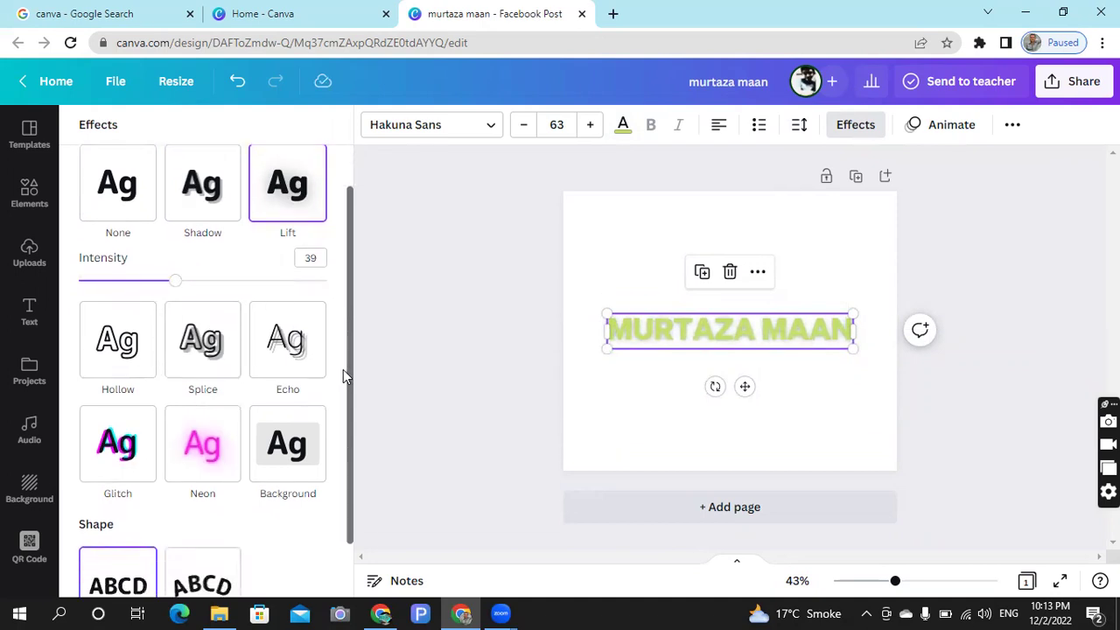
- After trying Hollow, apply Splice with thickness 68, offset 50 and direction -45
click(122, 336)
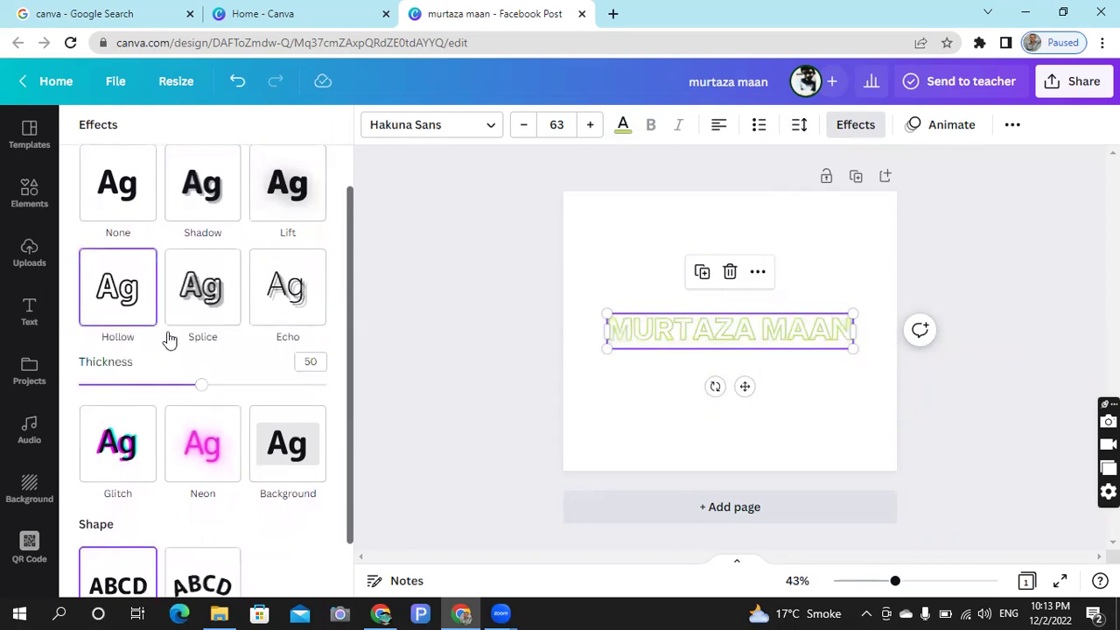
click(193, 310)
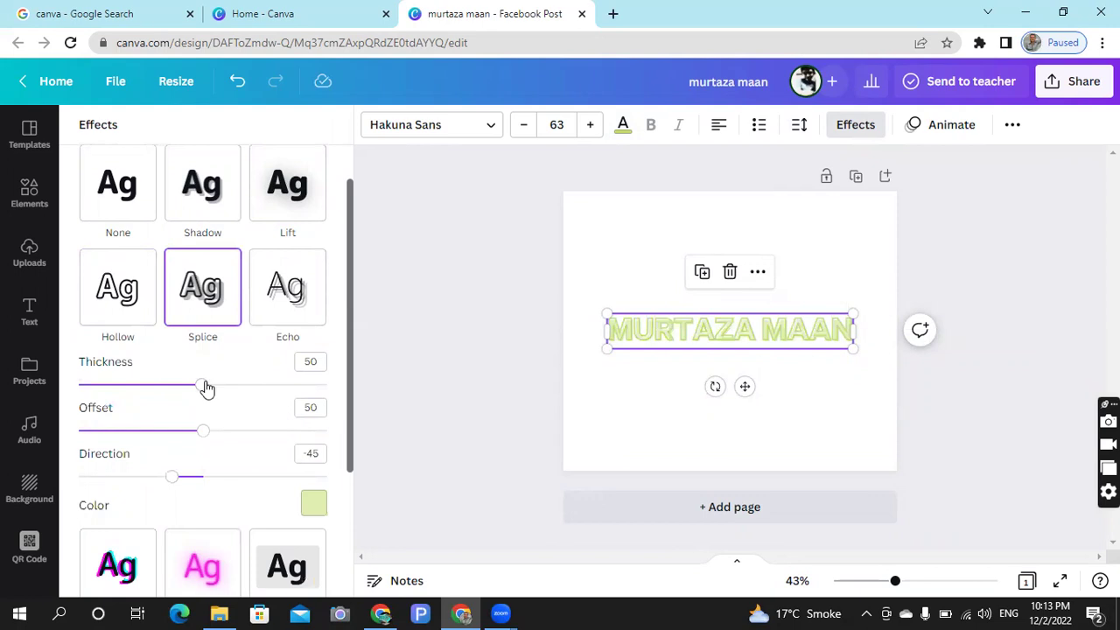
drag(202, 386, 247, 387)
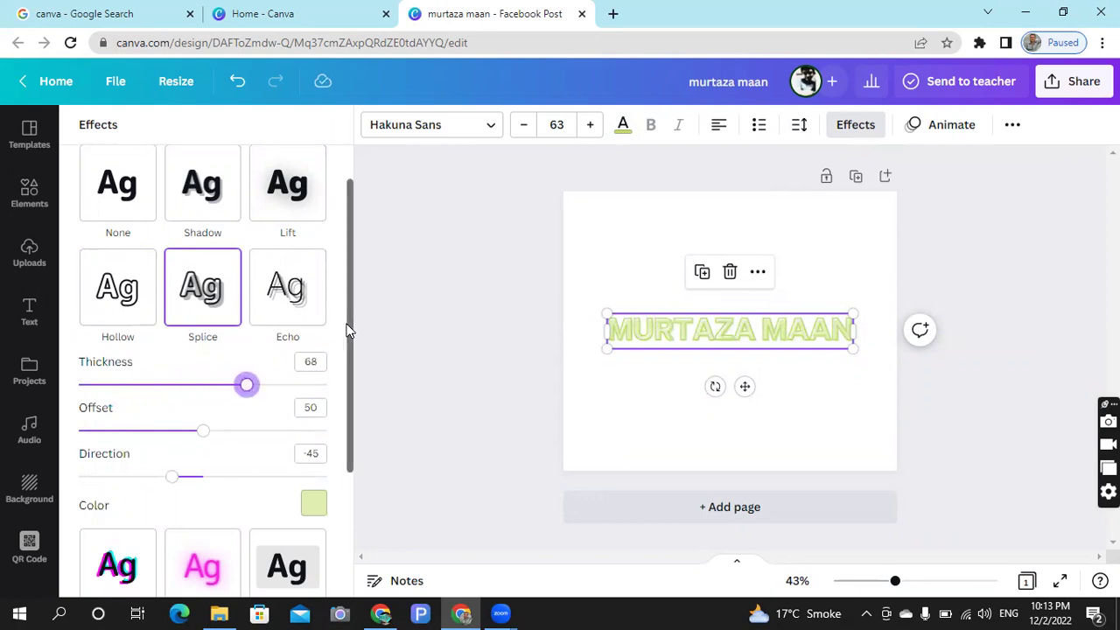
drag(349, 326, 354, 480)
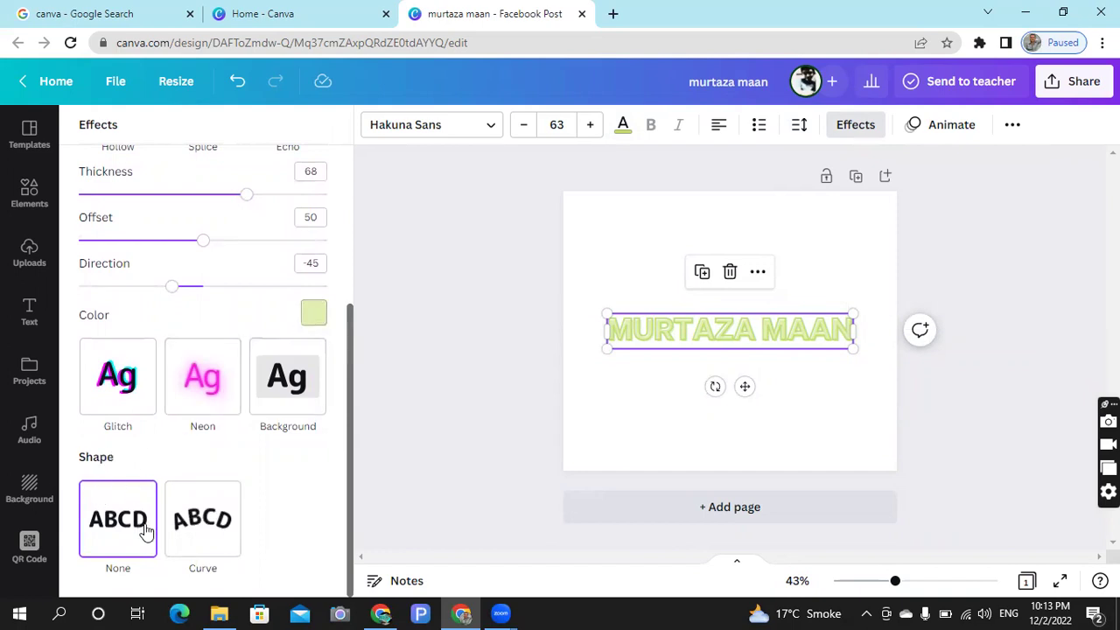
- Curve the heading, resize it to font size 80.2, and flatten the curve to 51
click(199, 523)
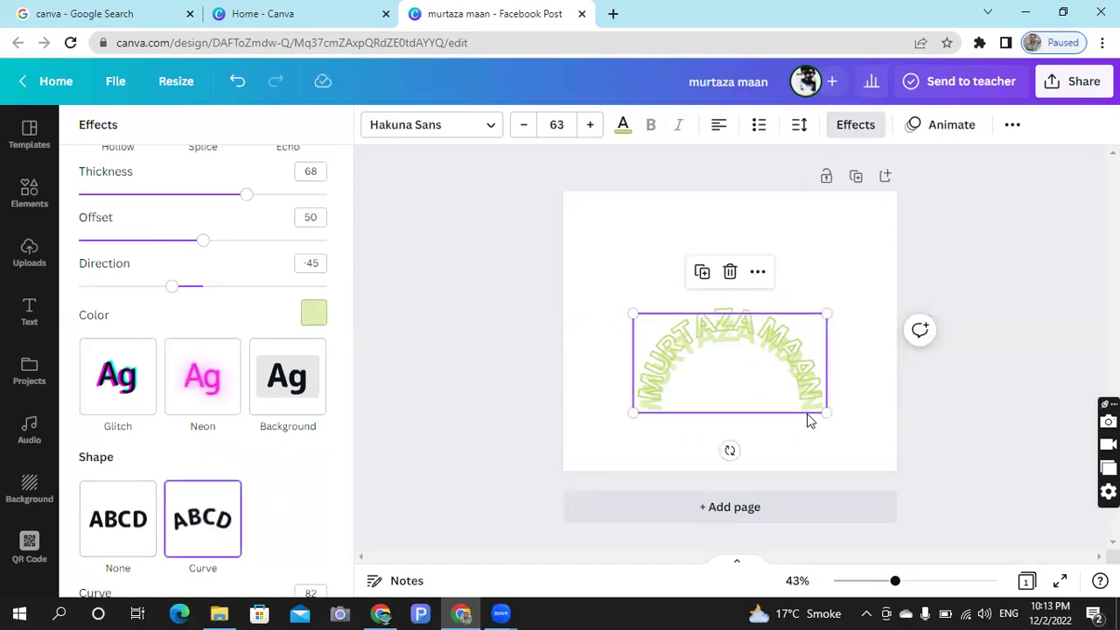
drag(826, 411, 763, 380)
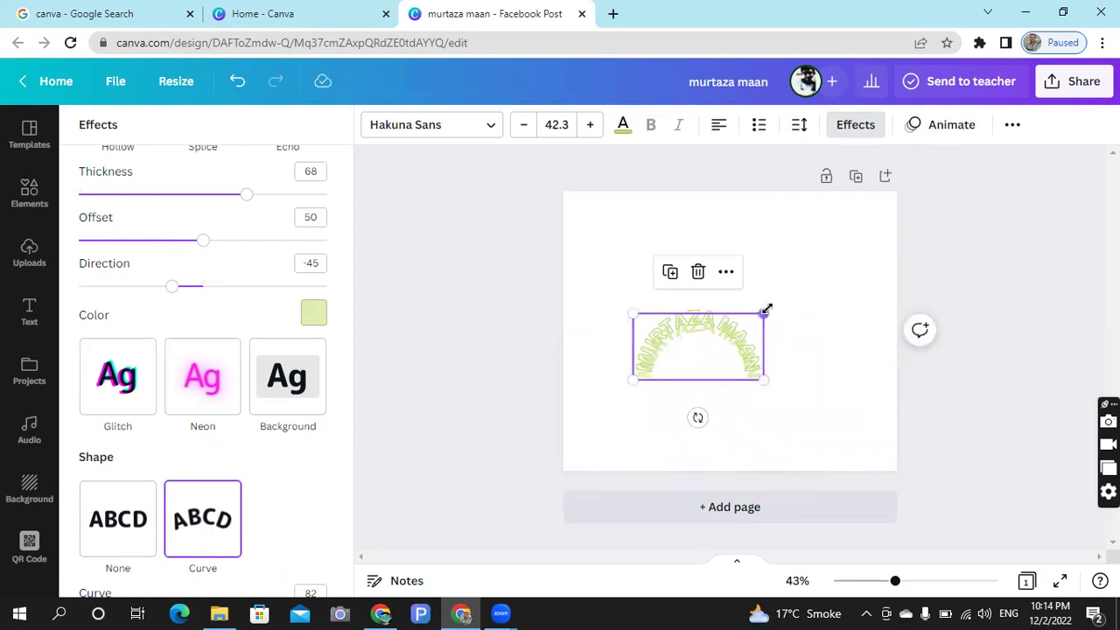
drag(764, 311, 904, 240)
drag(832, 306, 793, 306)
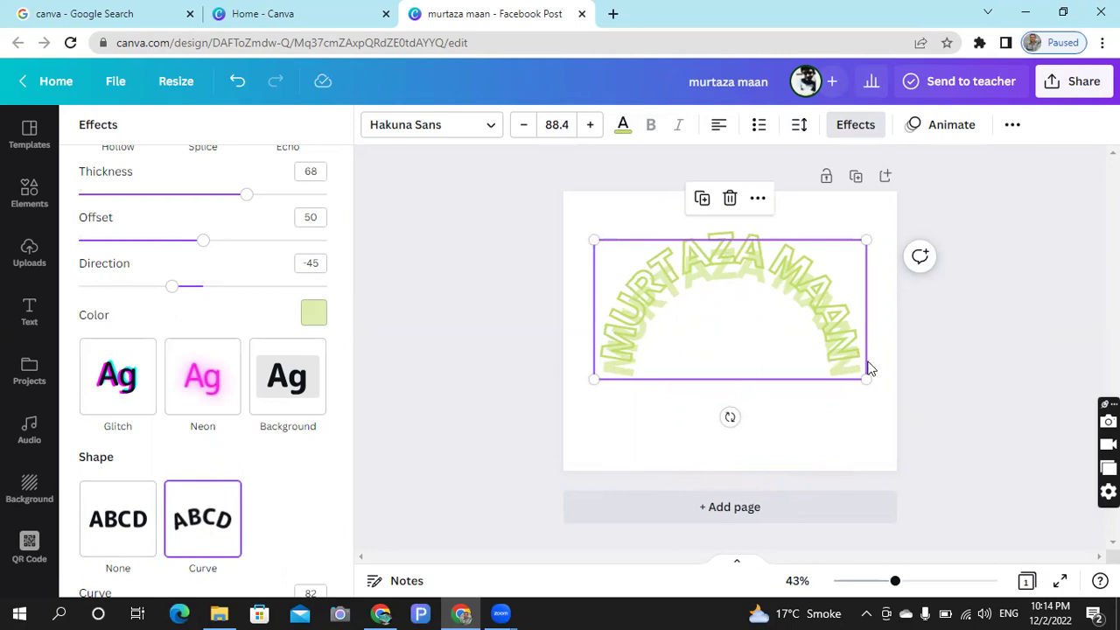
drag(864, 376, 839, 365)
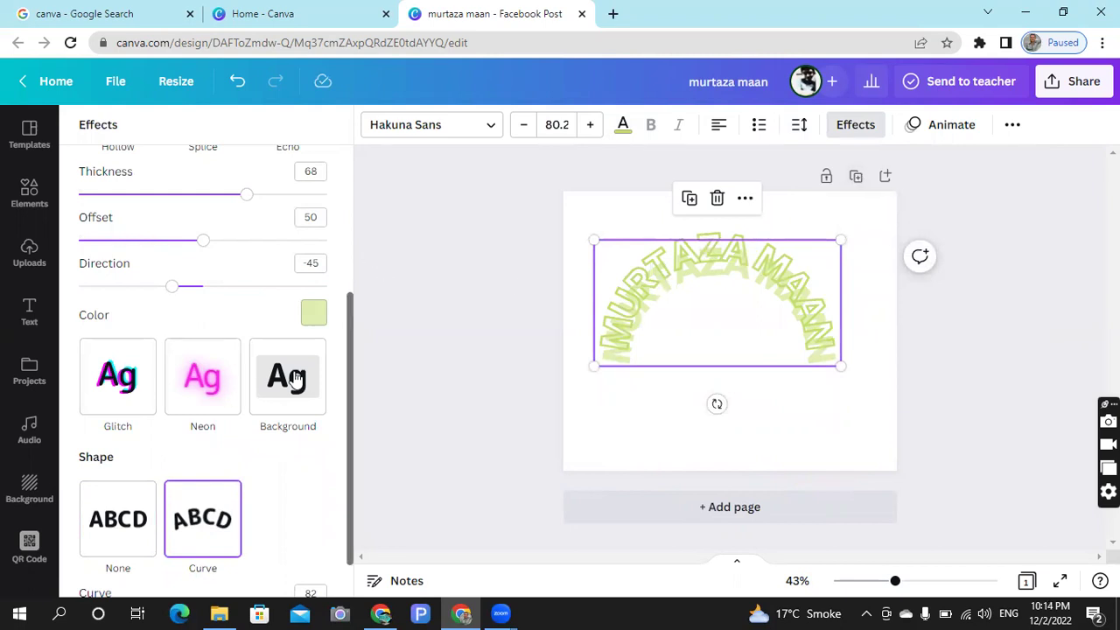
drag(347, 431, 351, 486)
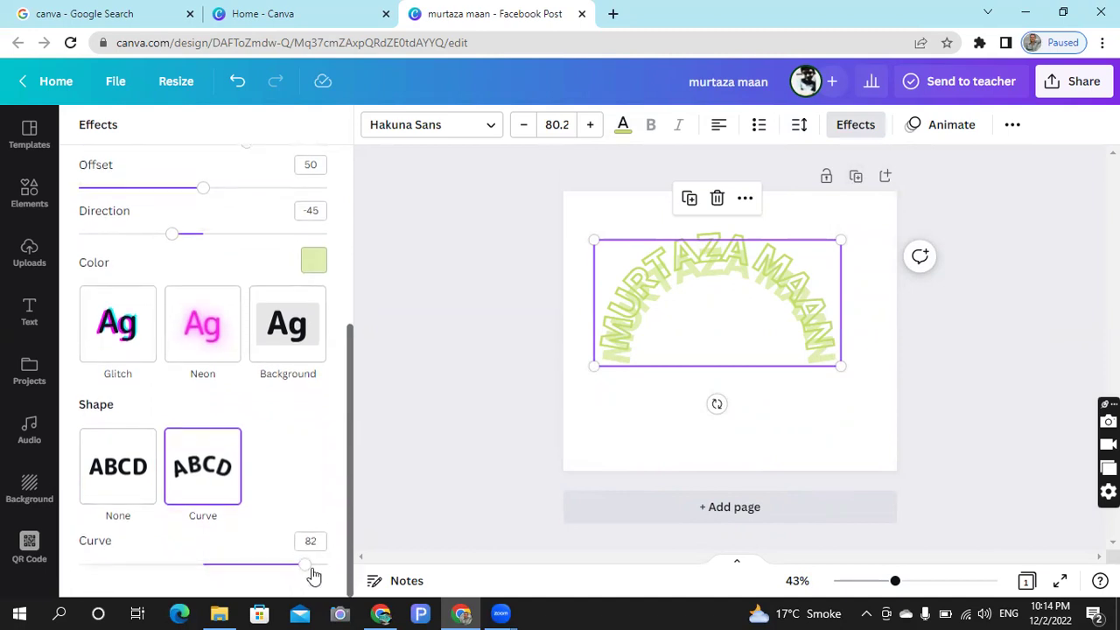
drag(307, 566, 267, 565)
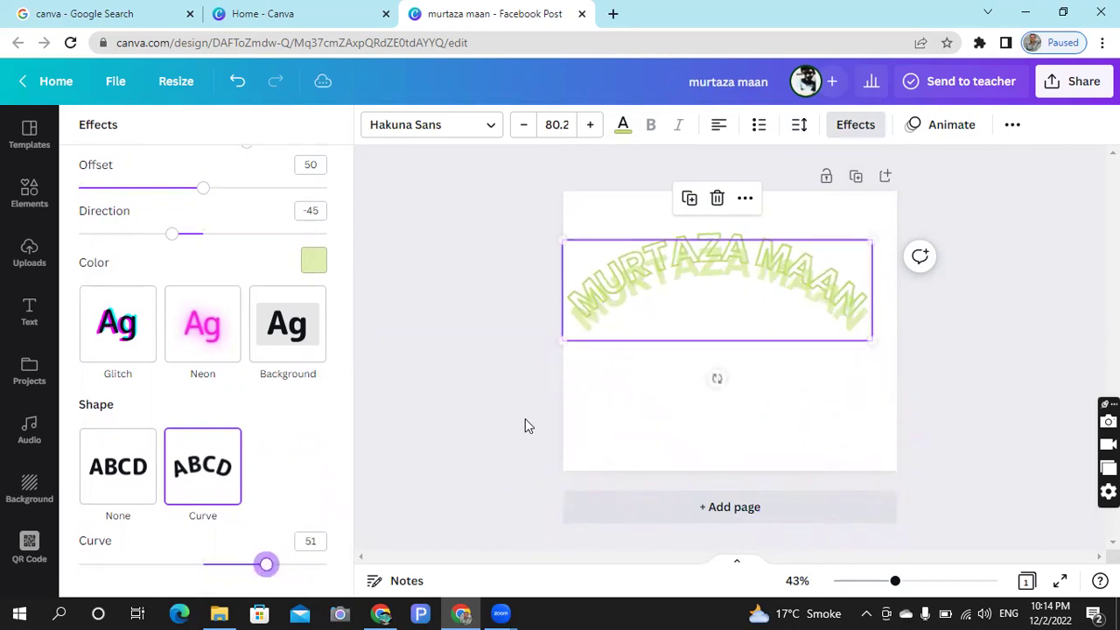
click(913, 125)
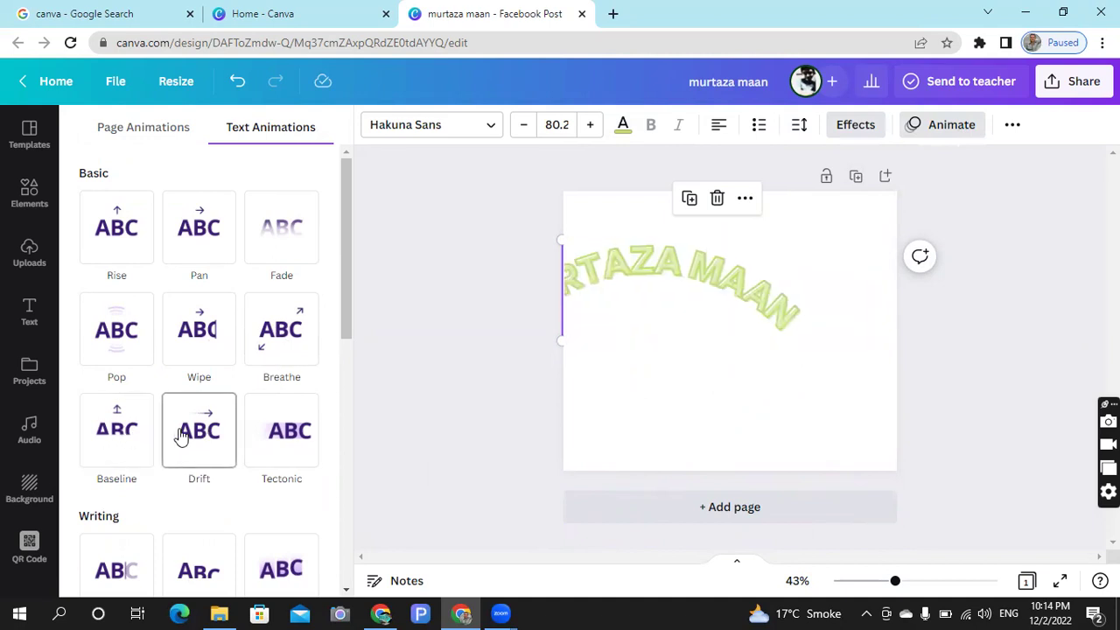
click(291, 439)
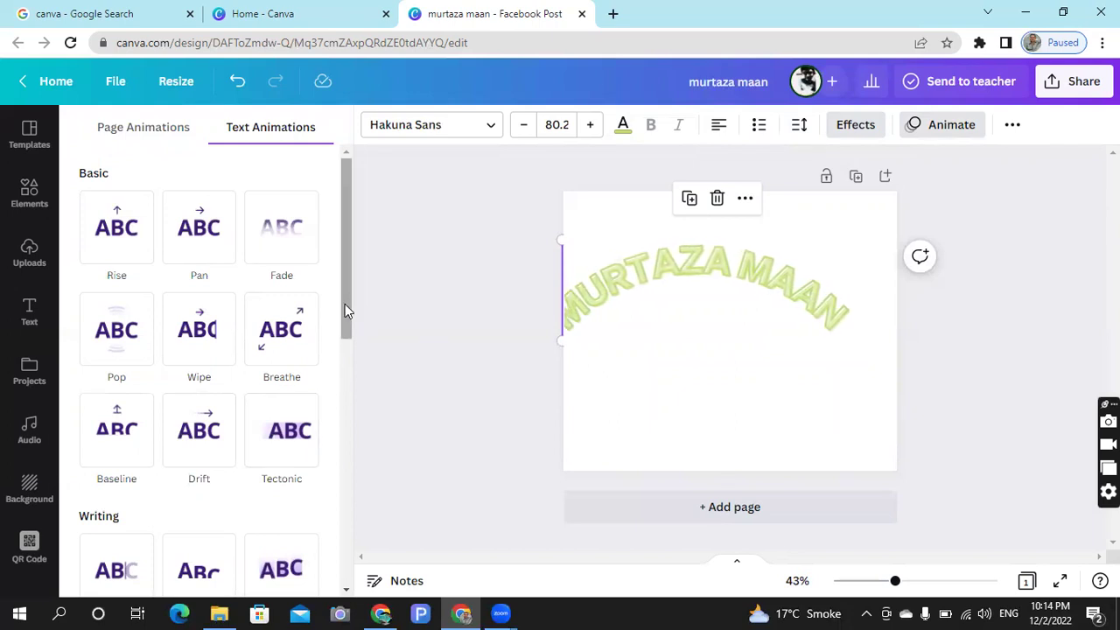
mouse_move(345, 303)
mouse_down()
mouse_move(353, 564)
mouse_move(351, 283)
mouse_up()
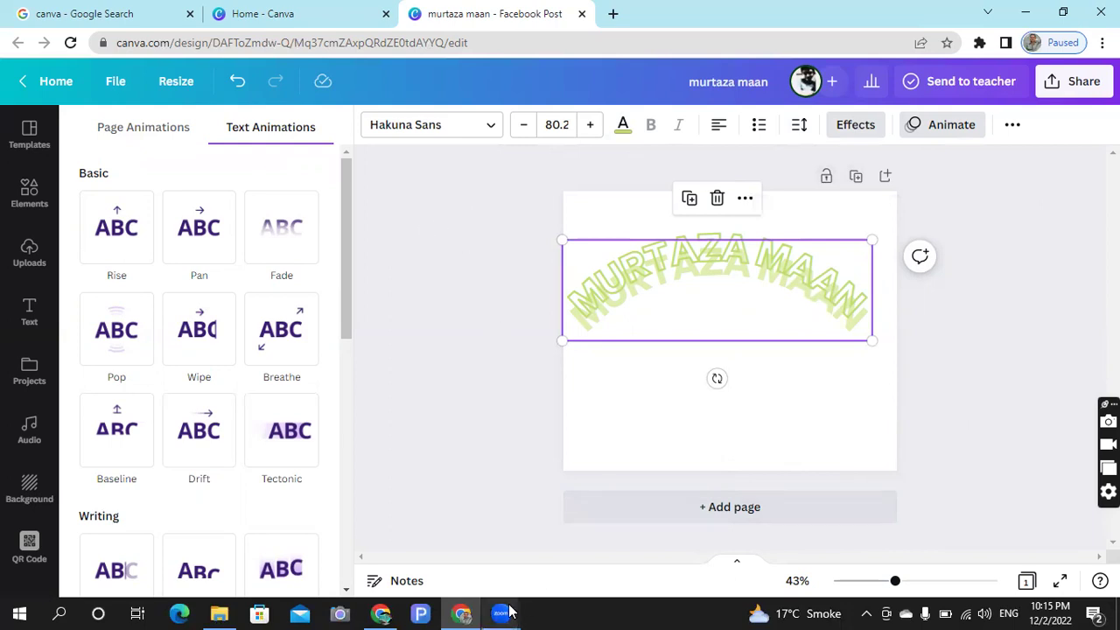
mouse_move(505, 610)
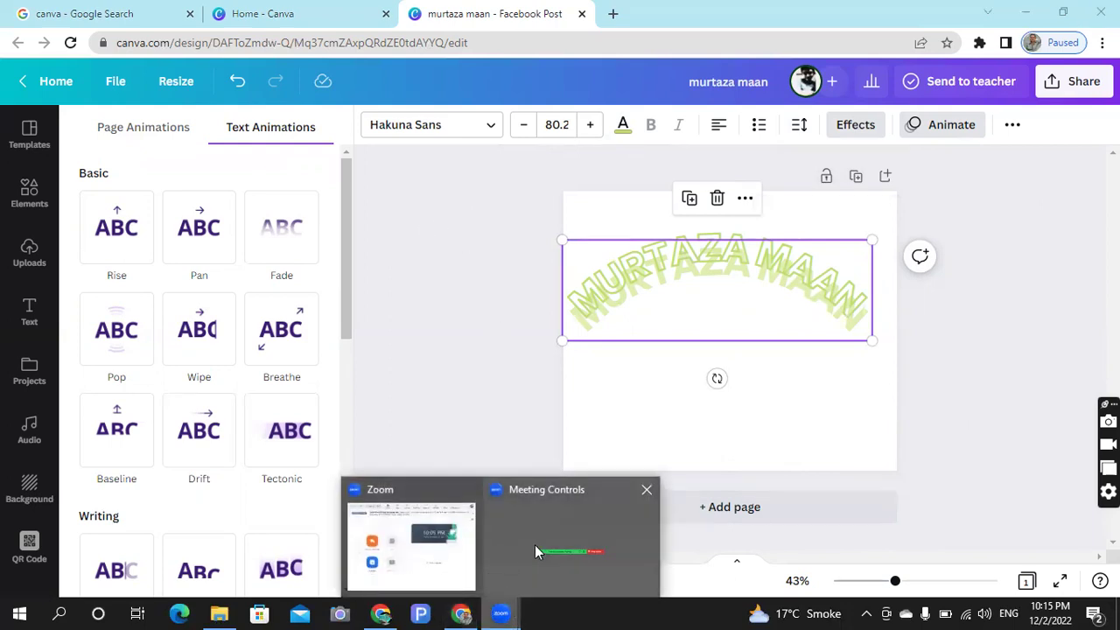